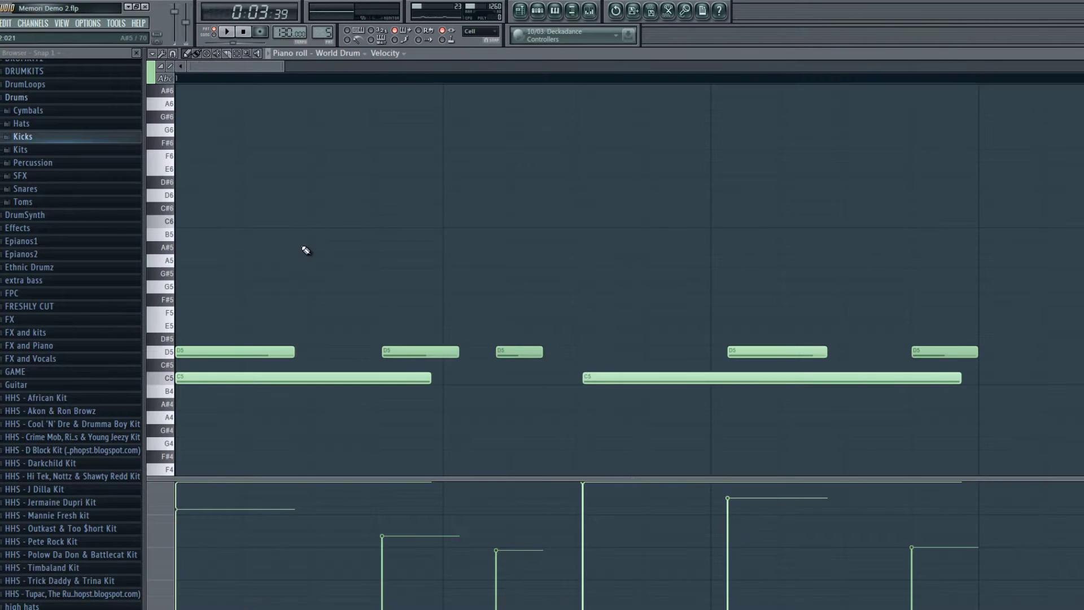
Play the World Drum pattern with all four bars in view and display the mixer.
key("space")
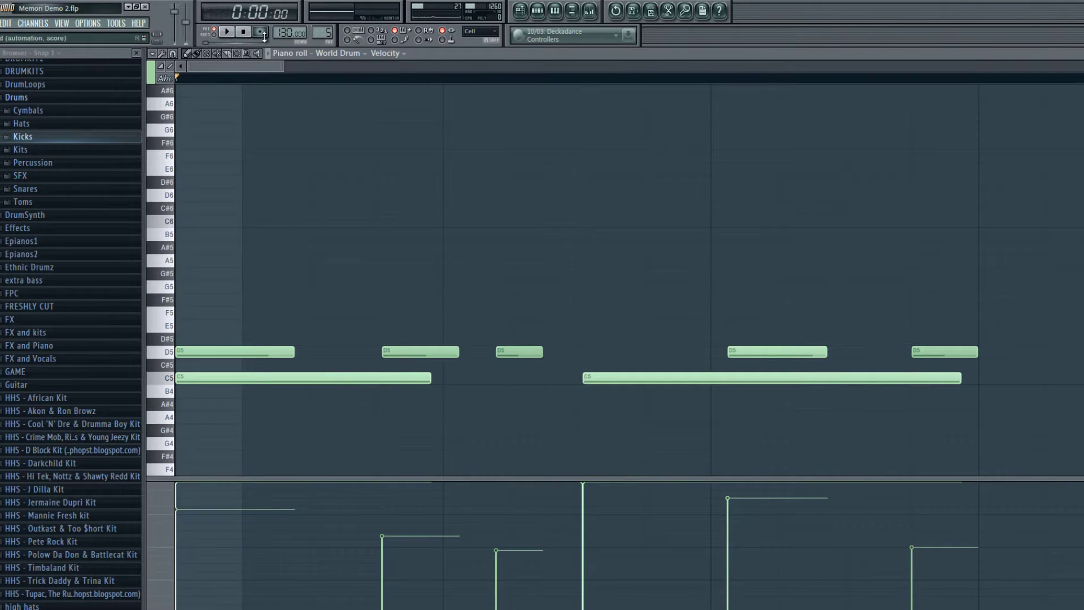
left_click_drag(283, 66, 830, 108)
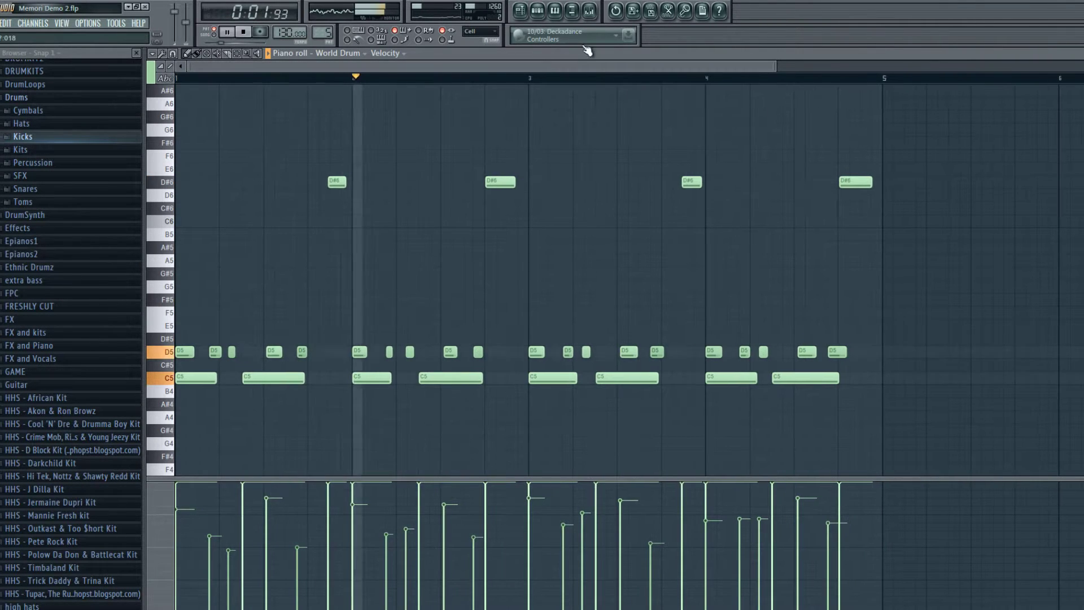
key("F9")
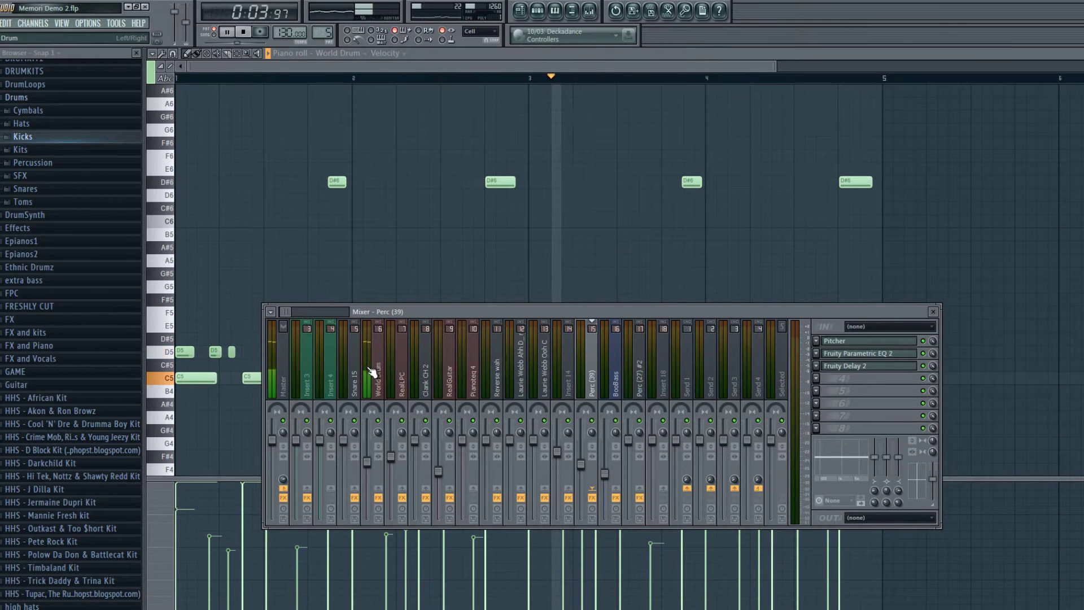
key("F9")
key("F9")
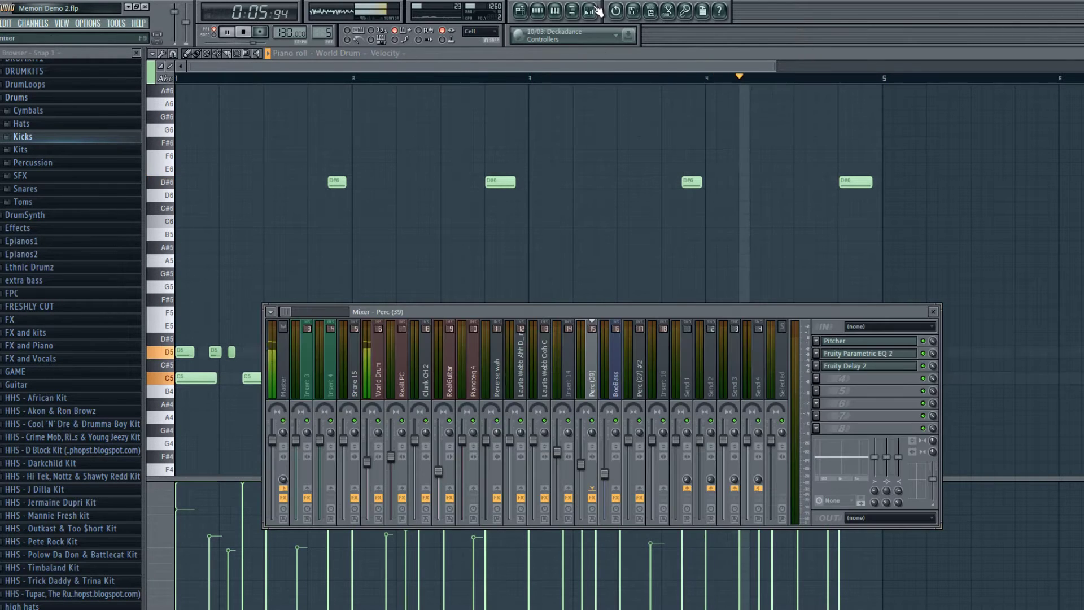
Select the World Drum mixer track and open its Fruity Limiter to examine the compression settings.
left_click(383, 376)
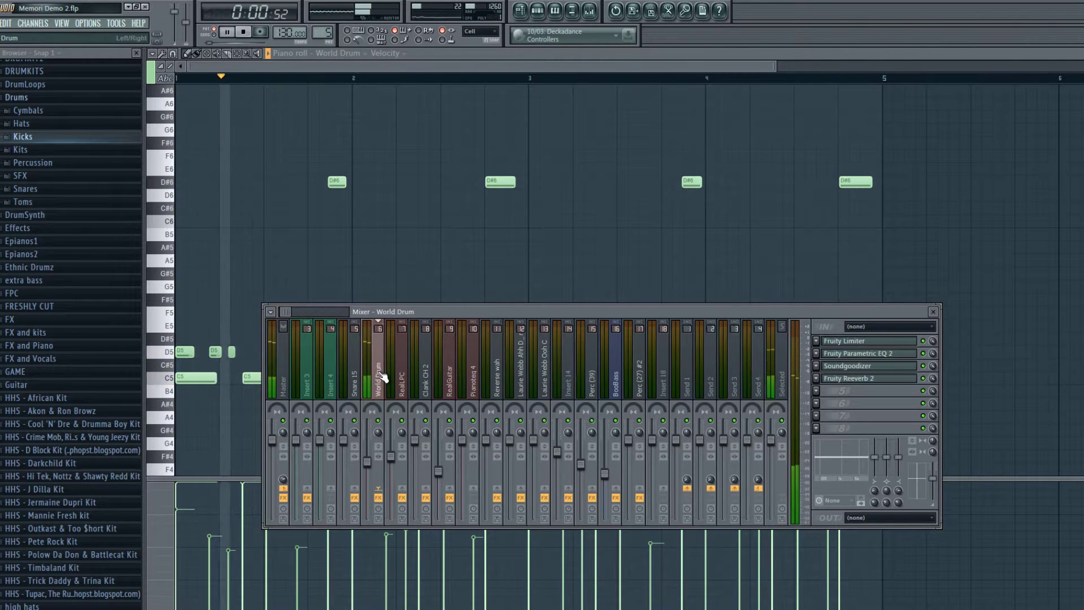
left_click(876, 341)
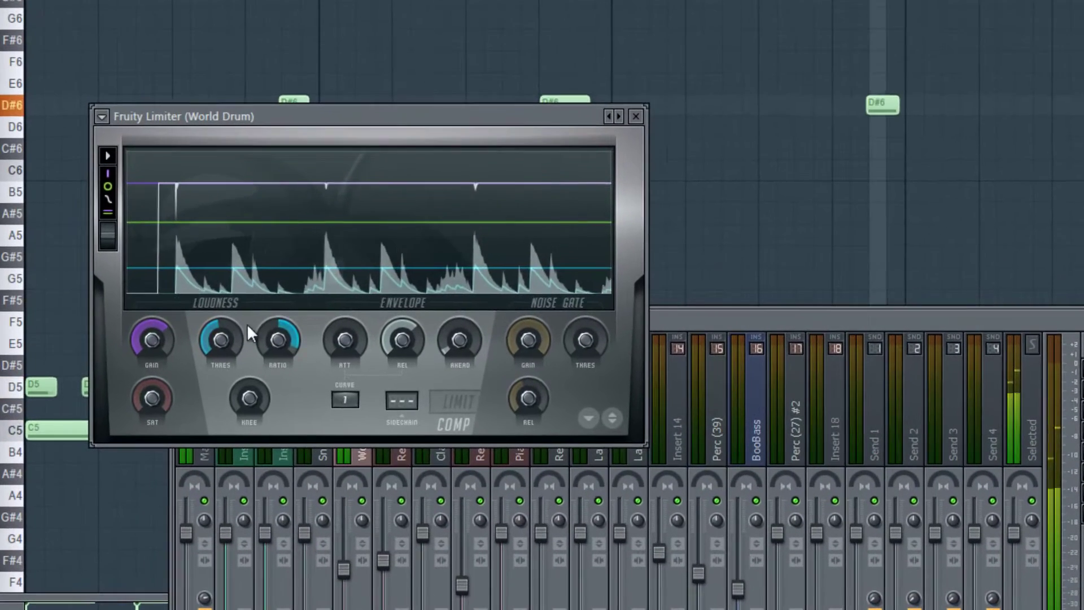
mouse_move(225, 324)
left_mouse_down()
mouse_move(235, 380)
mouse_move(218, 339)
left_mouse_up()
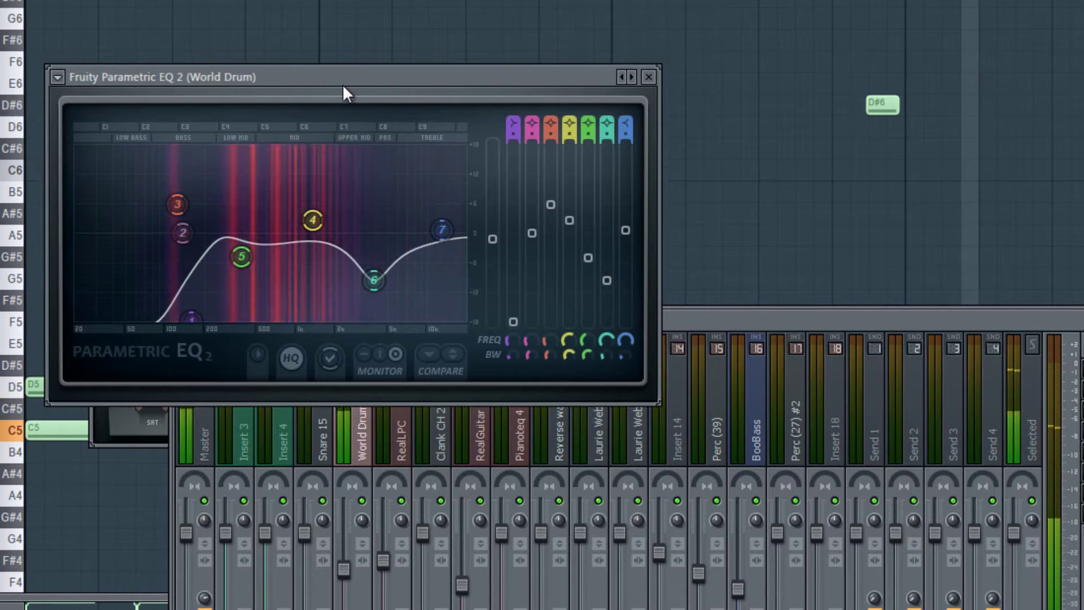
Try a different level for band 6 in the World Drum track's Fruity Parametric EQ 2, and close the equalizer.
left_click_drag(343, 85, 466, 119)
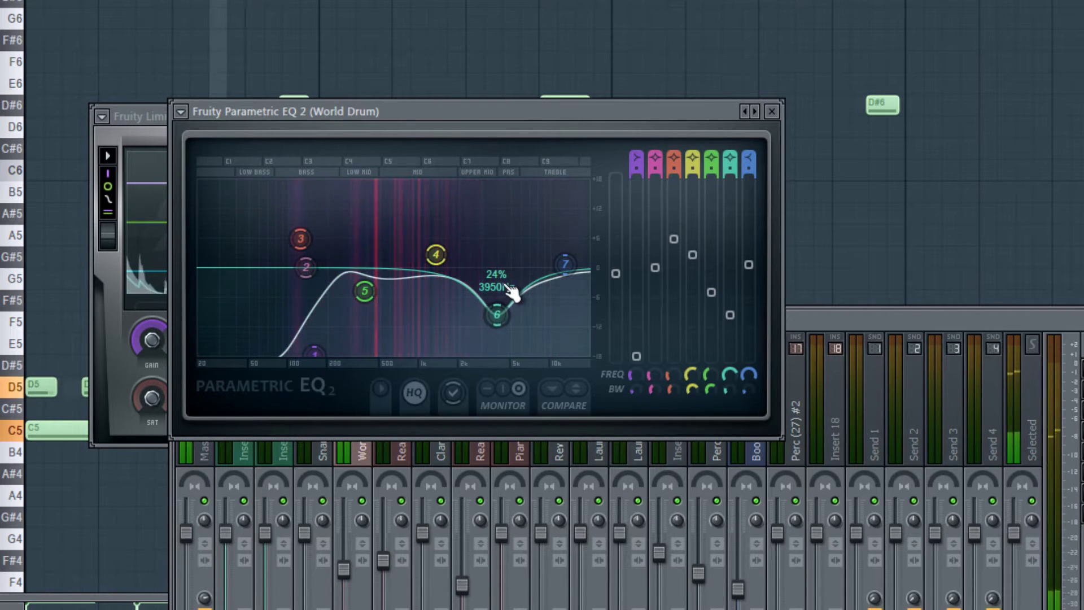
right_click(731, 314)
left_click(818, 537)
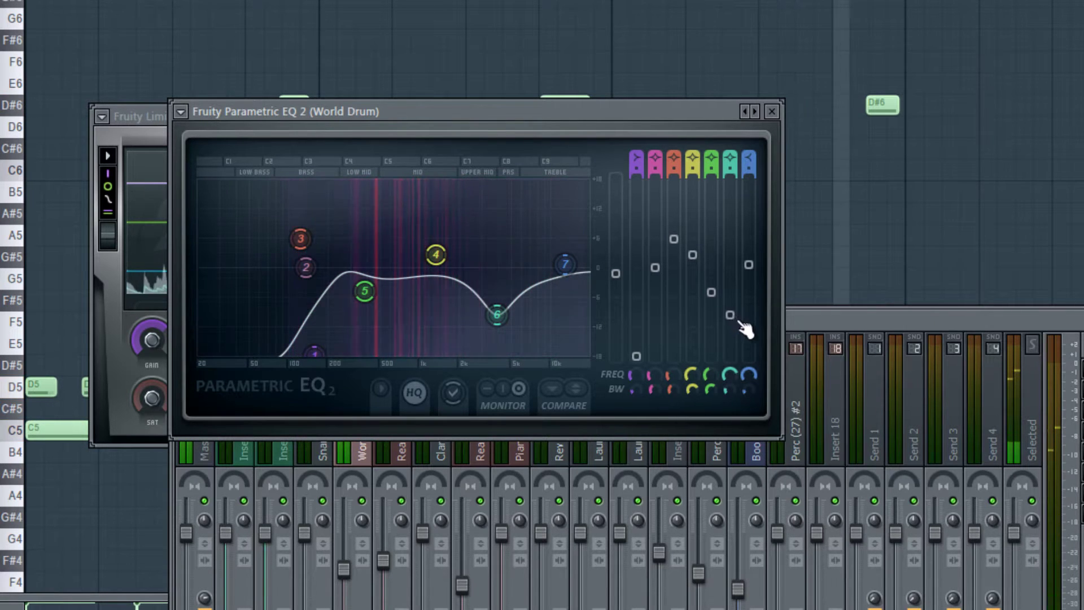
left_click_drag(737, 321, 736, 358)
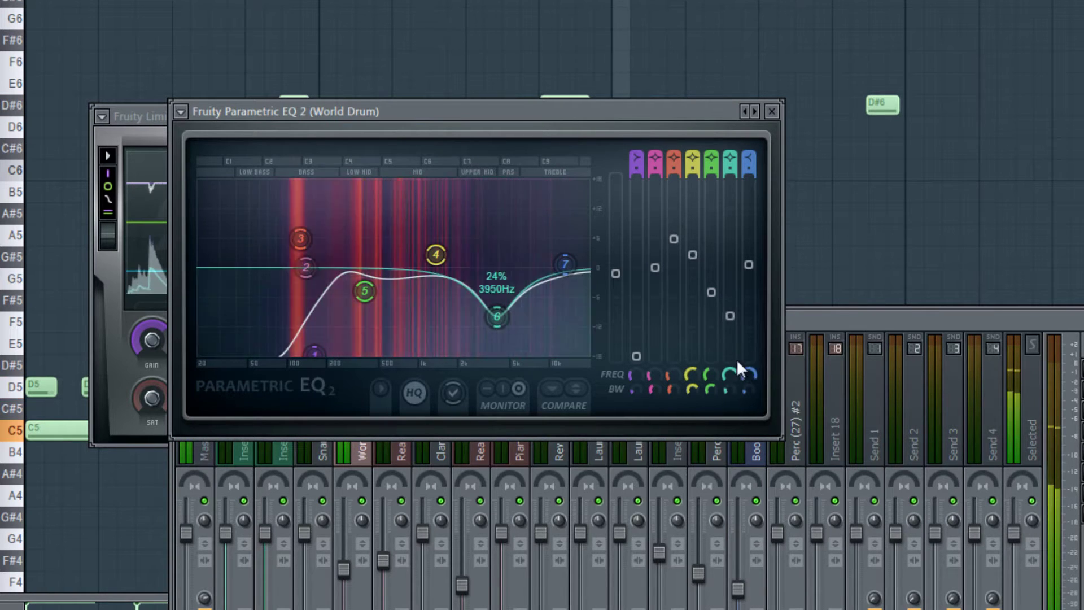
right_click(734, 317)
left_click(816, 558)
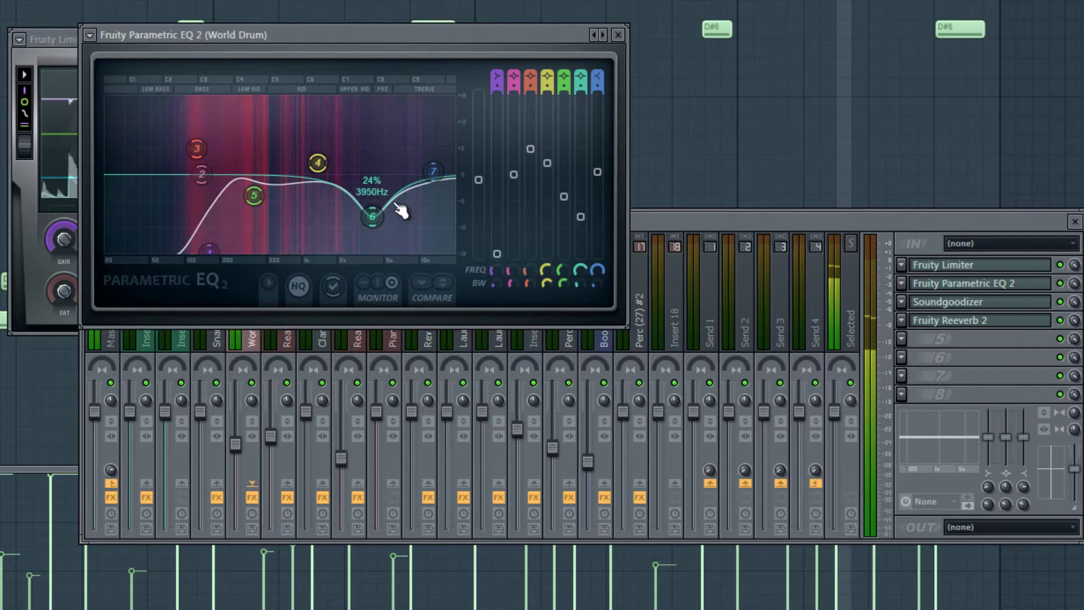
left_click(619, 35)
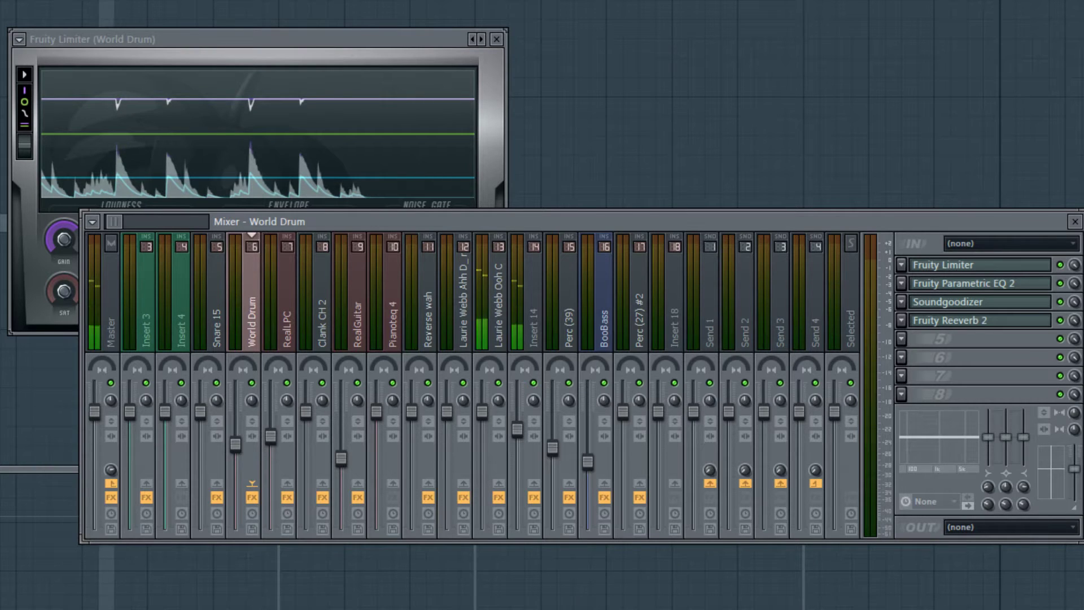
Compare the effect slots of the Laurie Webb Ooh C track with those of Insert 14 in the mixer.
key("F9")
key("F9")
left_click(498, 305)
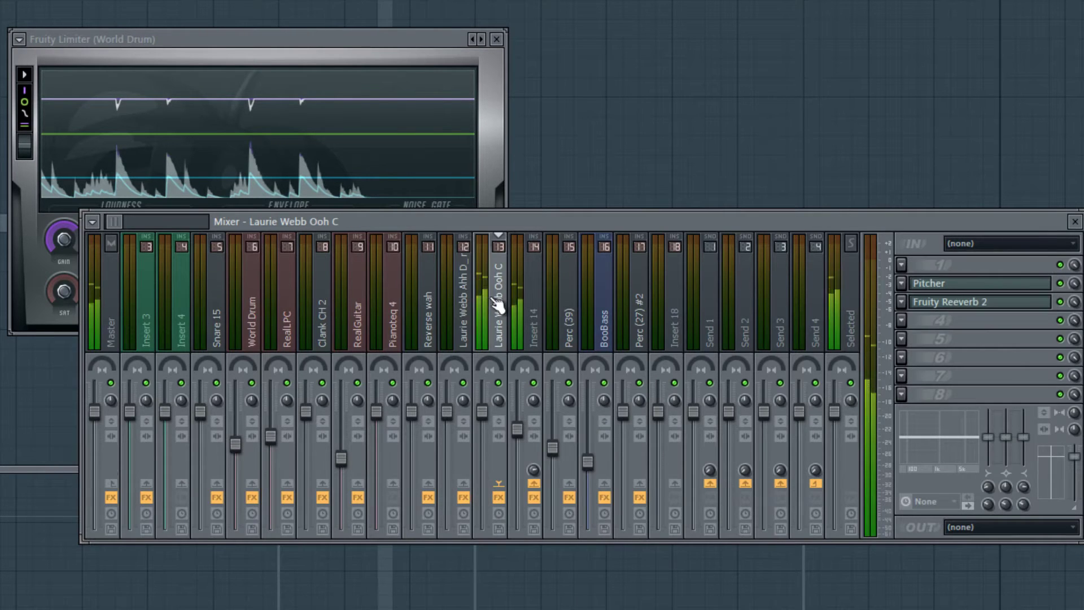
left_click(536, 315)
left_click(503, 314)
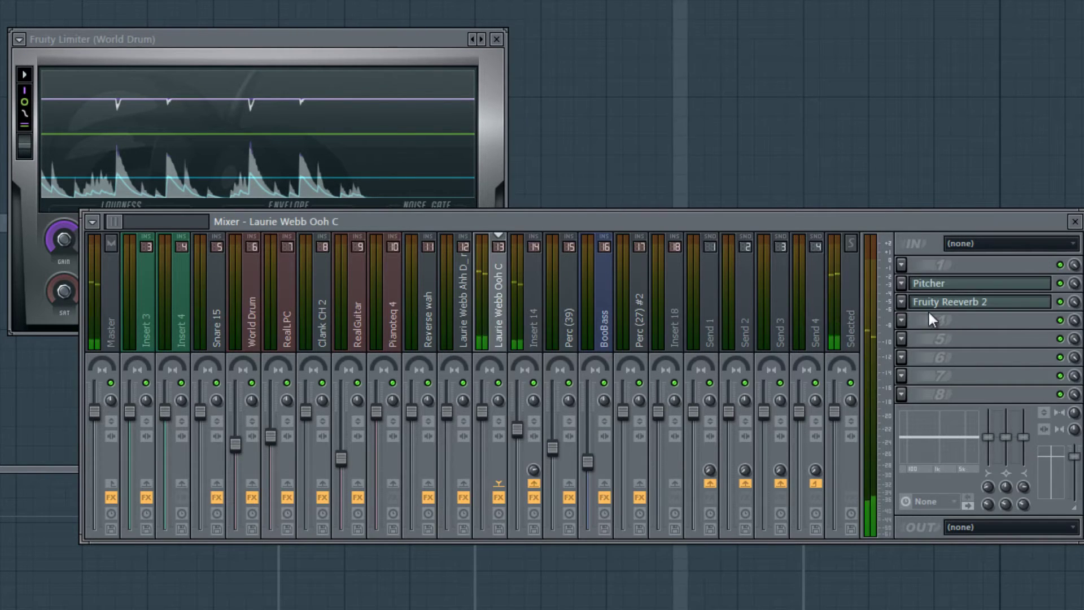
left_click(531, 309)
left_click(501, 323)
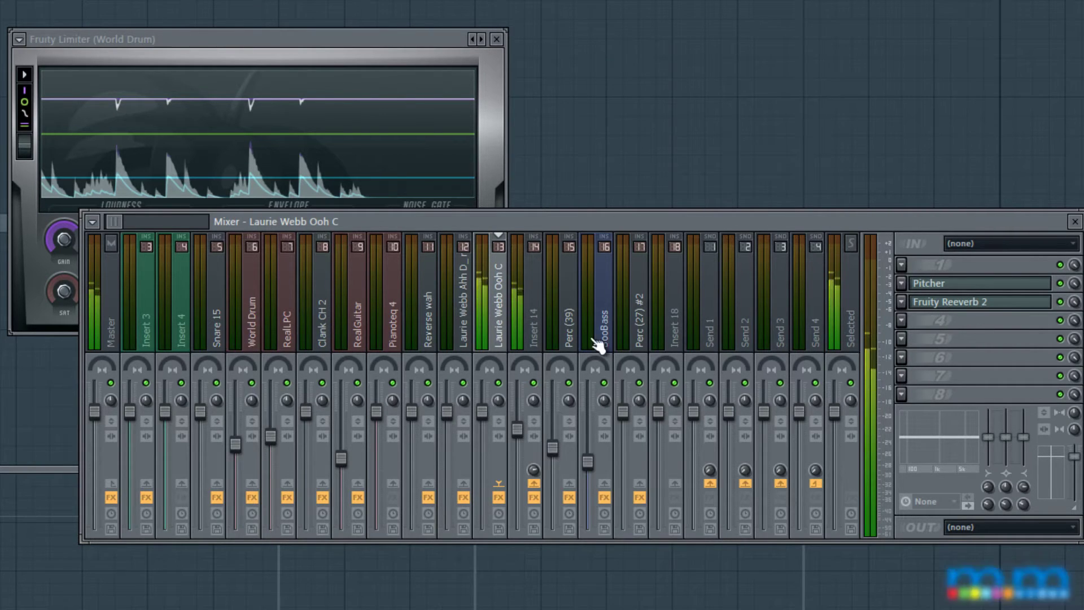
left_click(532, 339)
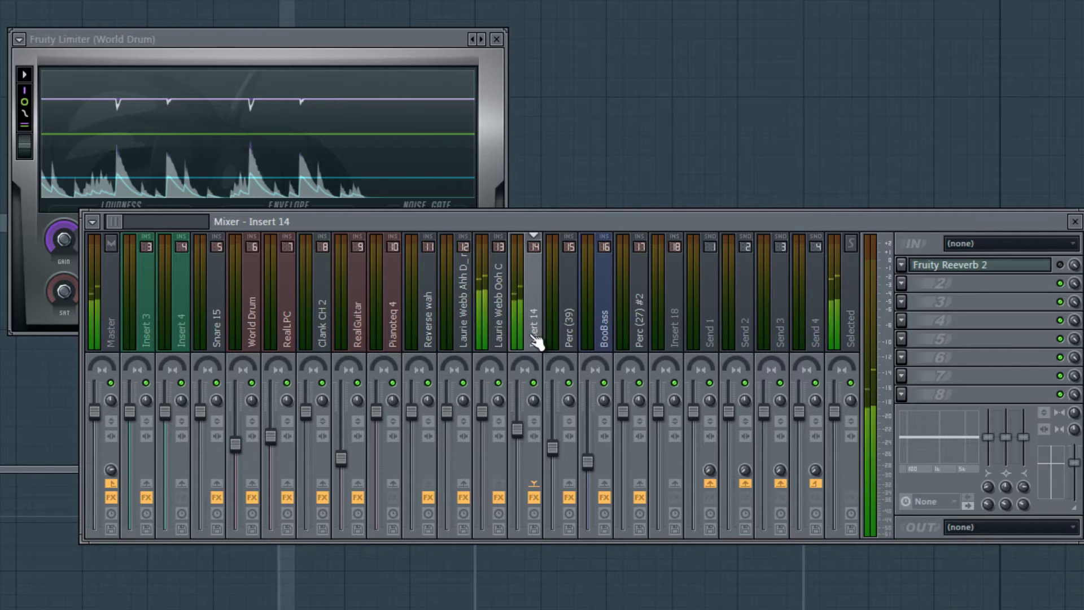
Examine the Fruity Reeverb 2 settings on the Laurie Webb Ooh C track and close the reverb.
left_click(499, 338)
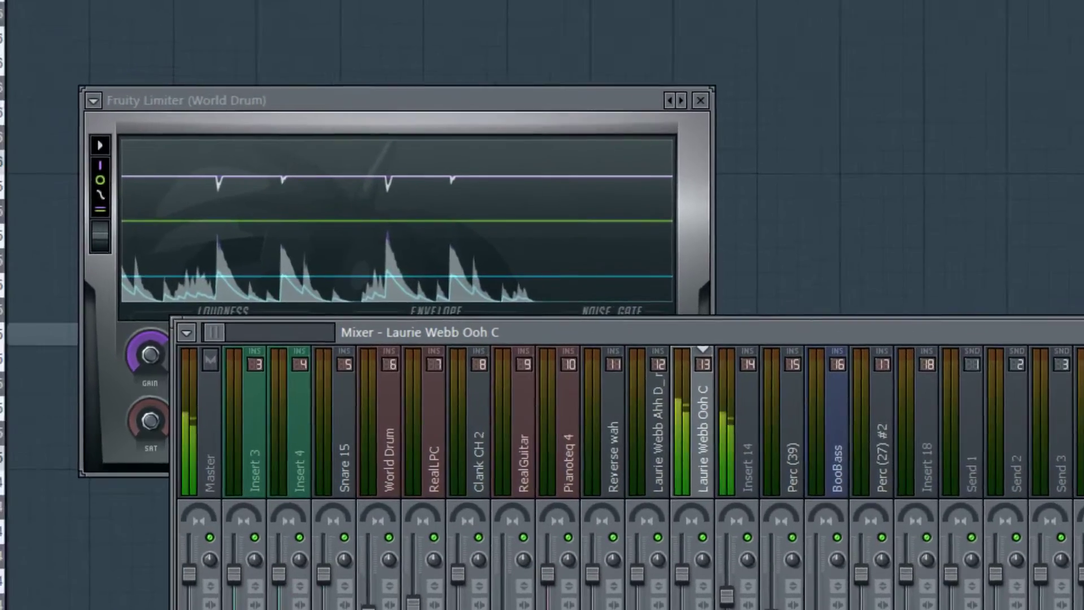
left_click(980, 302)
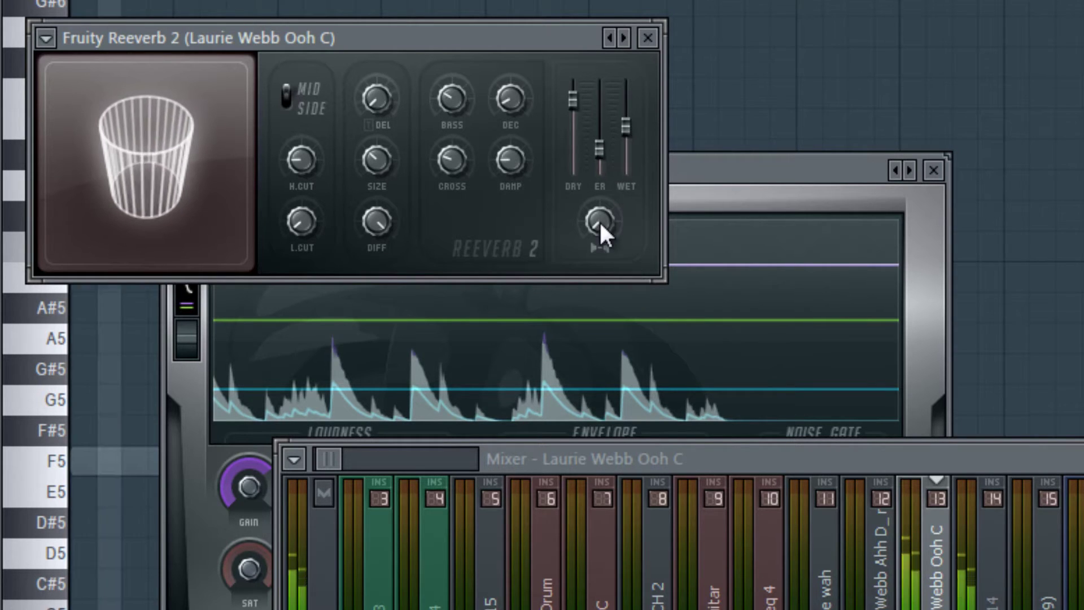
left_click(648, 39)
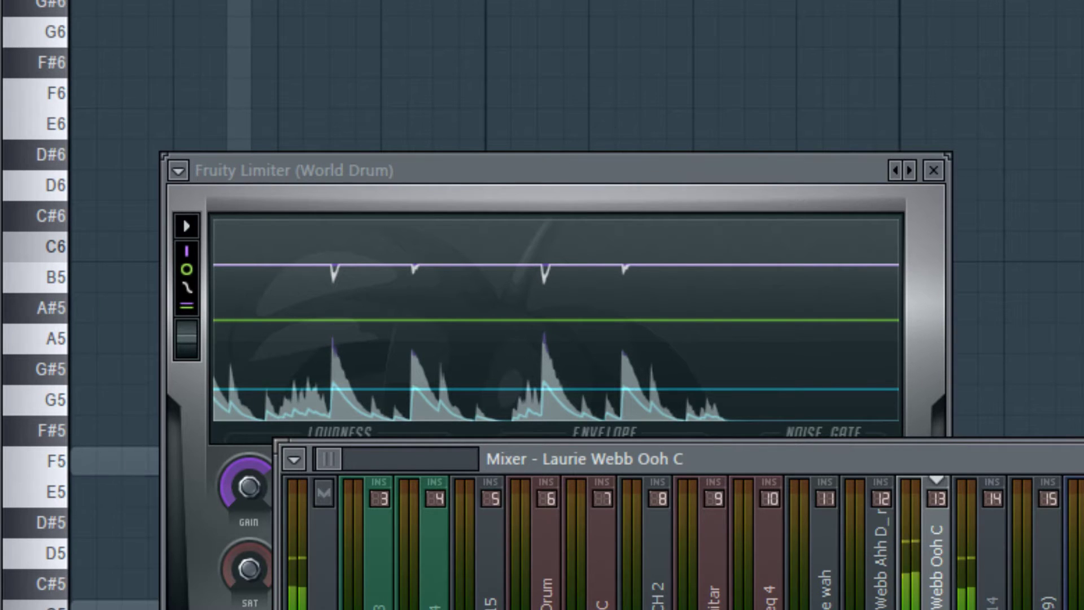
Open the RealLPC instrument from the channel list and bring up its mixer track.
key("F6")
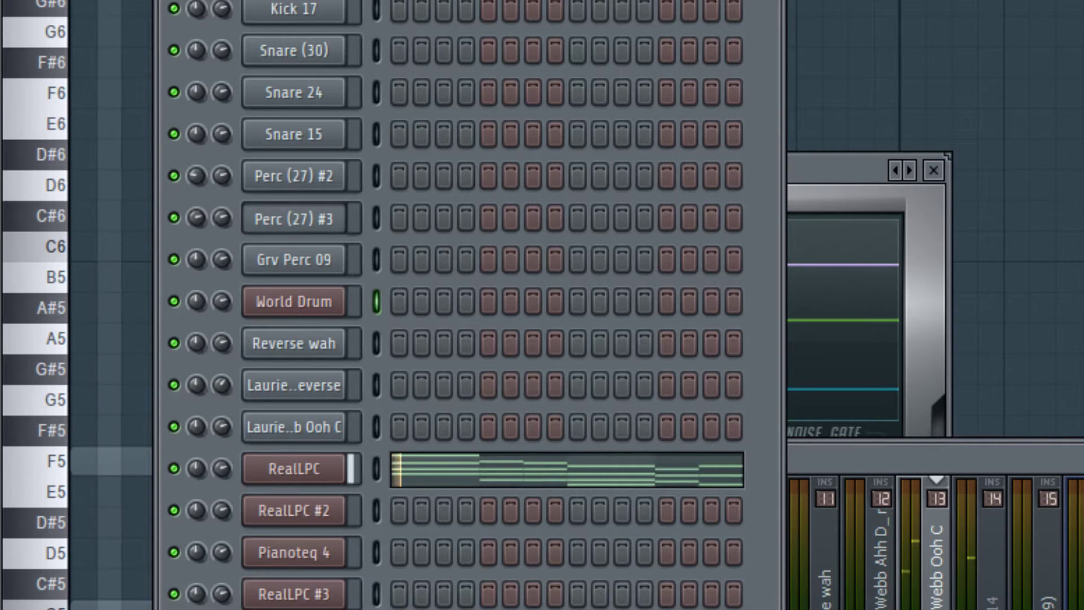
left_click(310, 469)
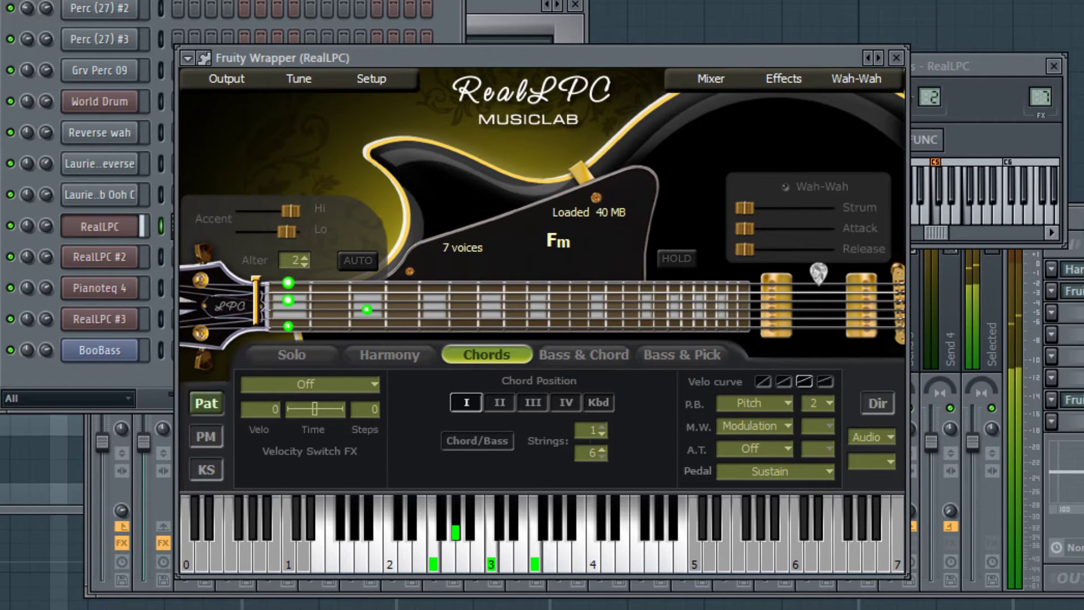
key("F9")
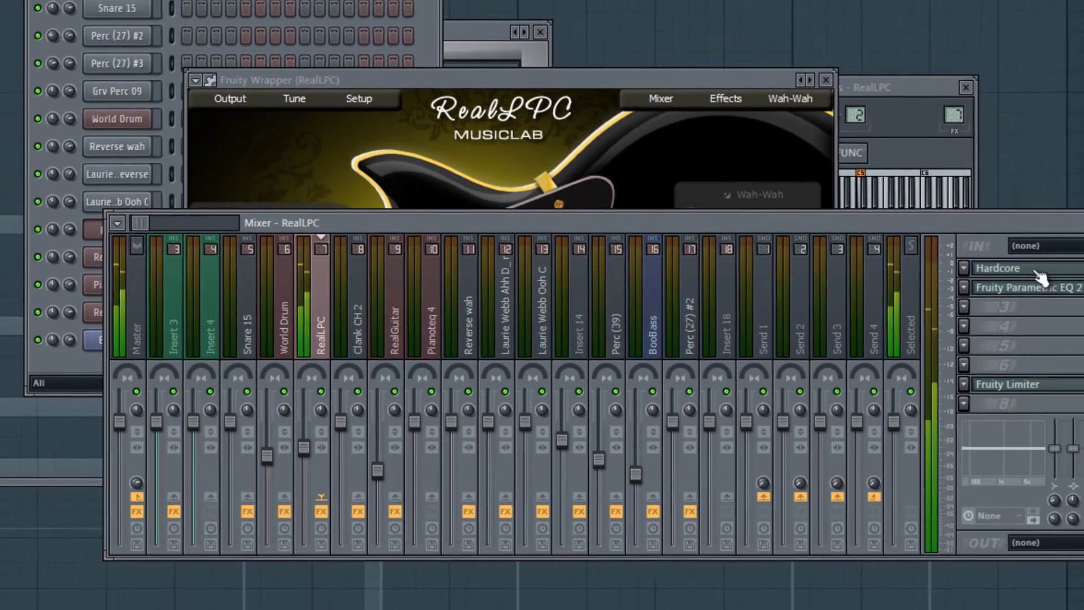
Open the Hardcore effect on the RealLPC track and audition its Phaser pedal on and off.
left_click(1074, 273)
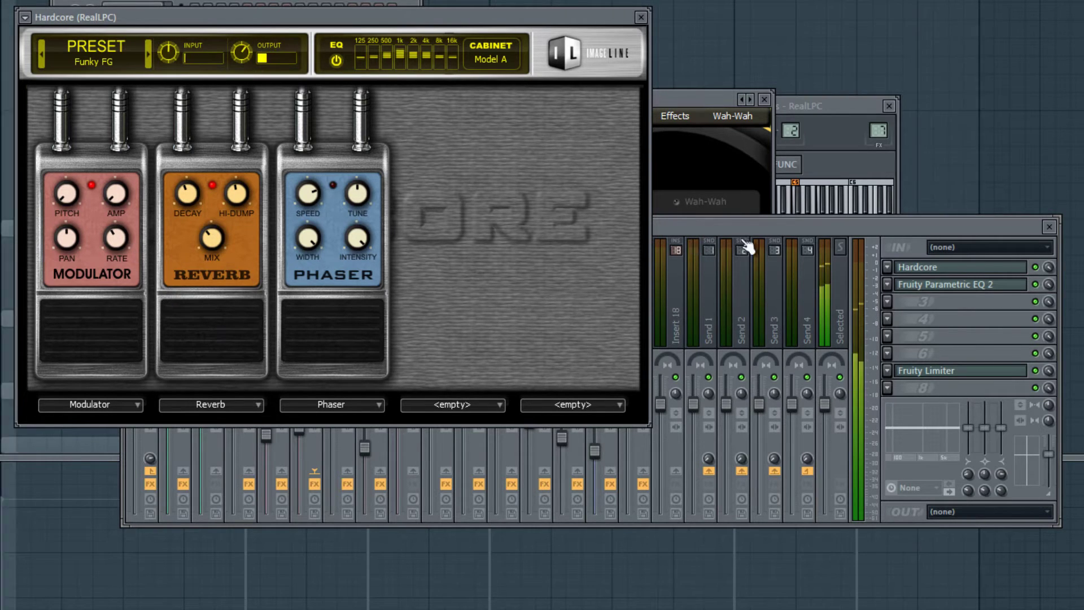
left_click(237, 319)
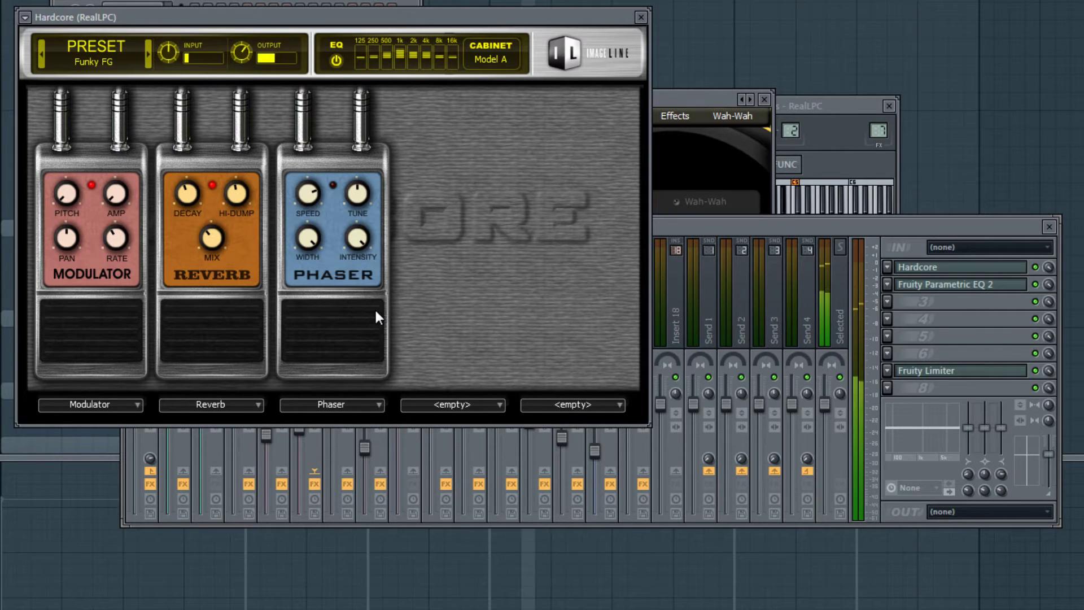
left_click(365, 343)
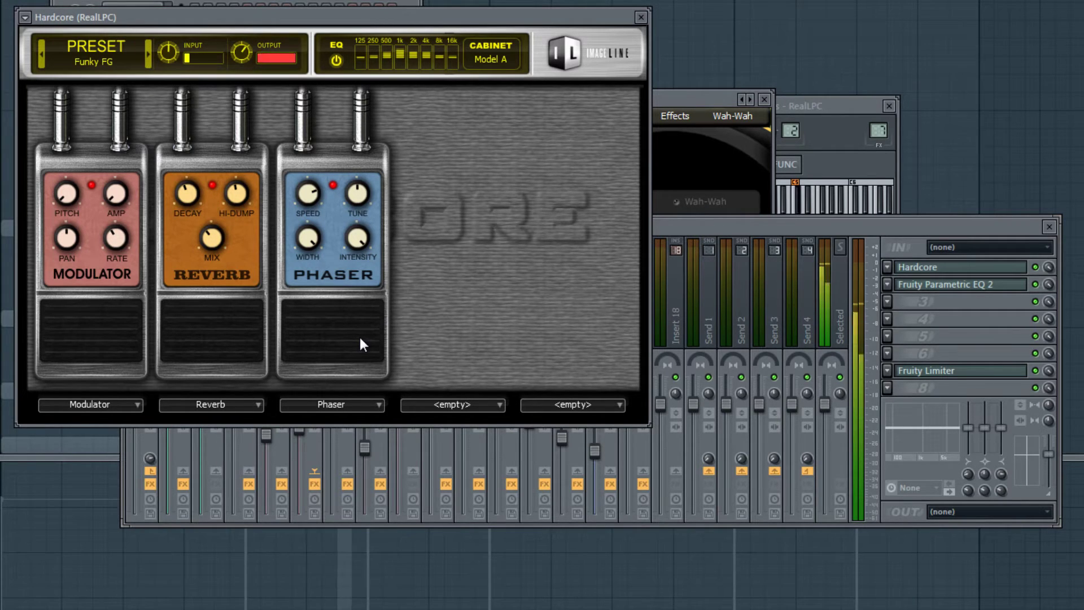
left_click(361, 345)
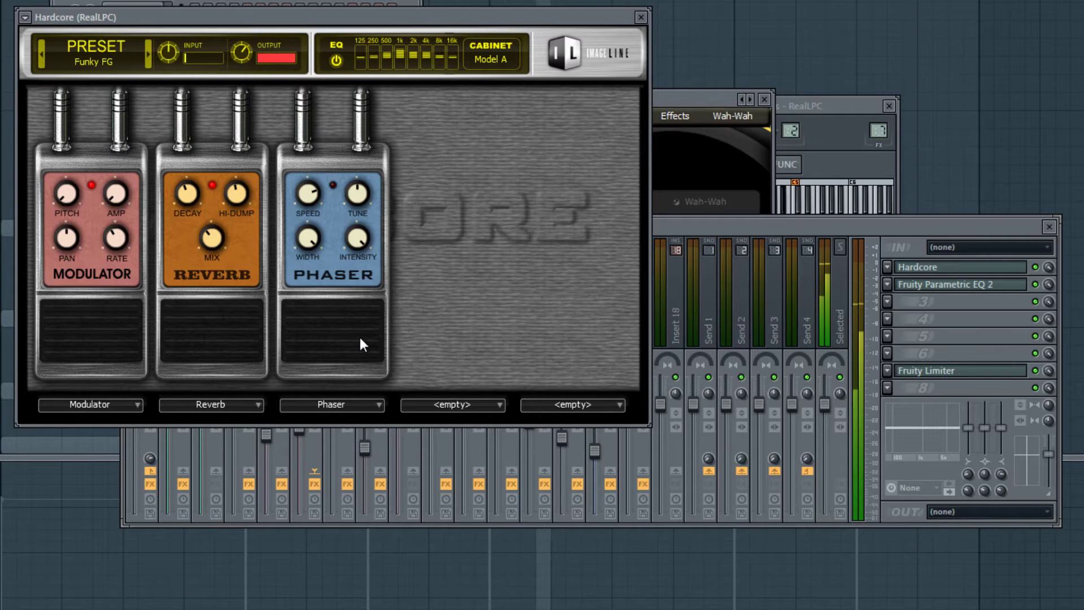
Examine the Fruity Parametric EQ 2 and Fruity Limiter on the RealLPC track, closing each one.
left_click(933, 287)
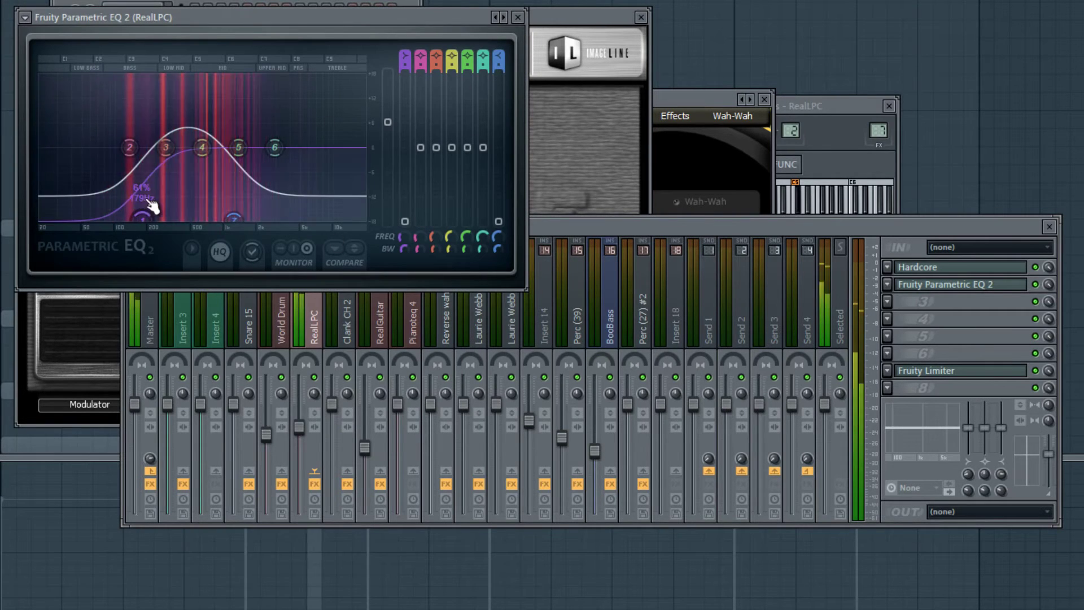
mouse_move(165, 145)
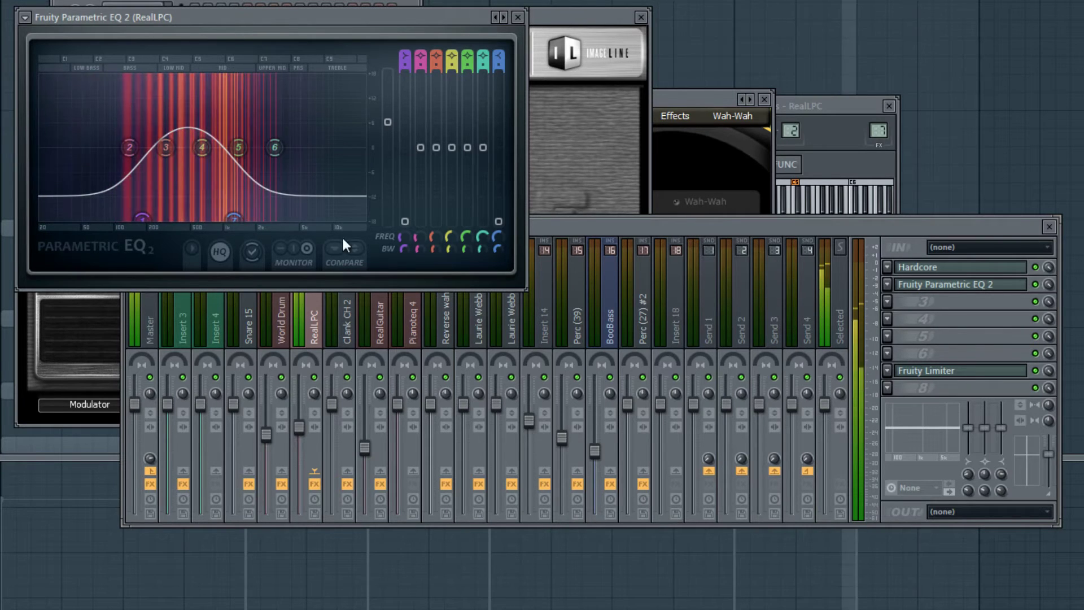
left_click(519, 18)
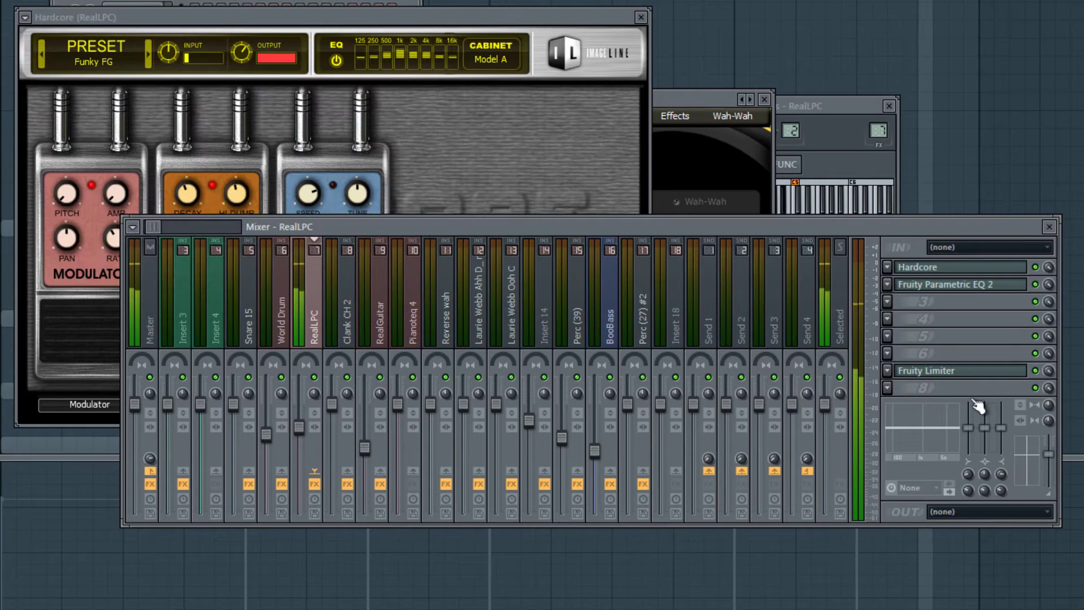
left_click(965, 371)
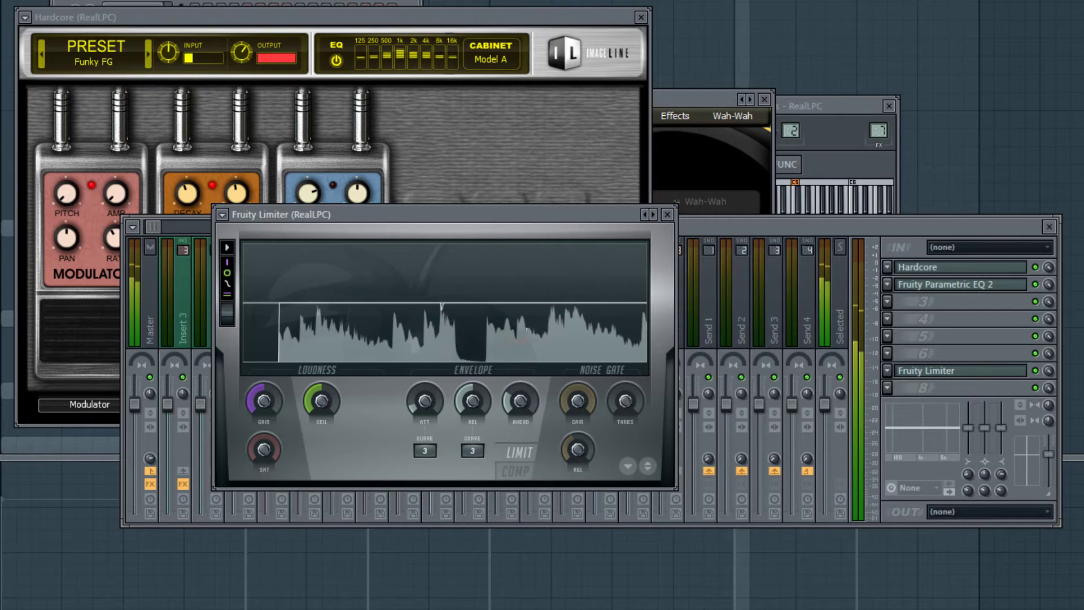
left_click(668, 215)
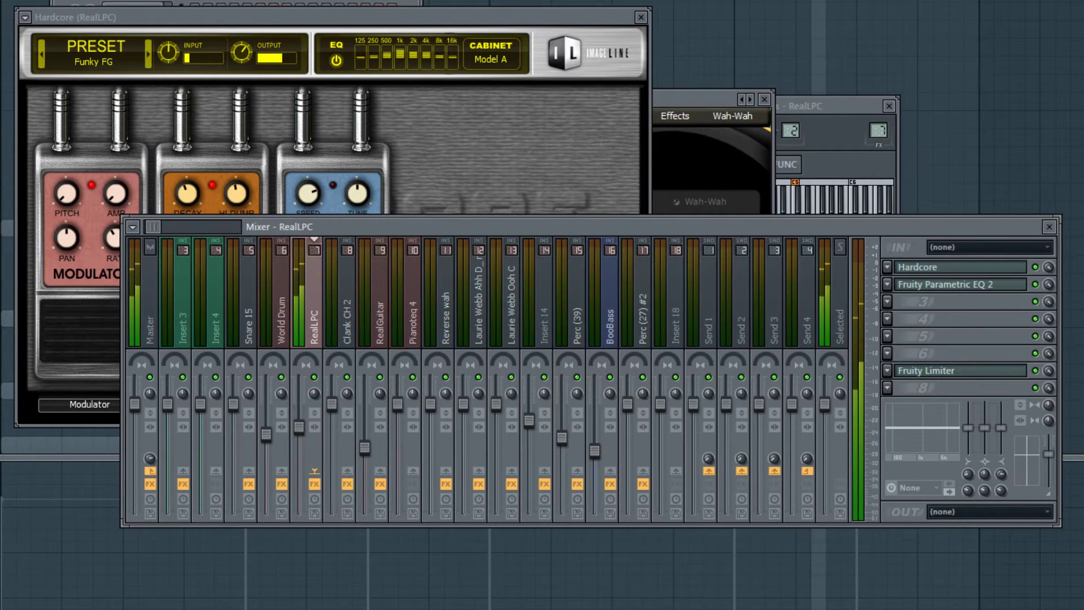
Clear the open windows, open the Pianoteq 4 instrument and bring up its mixer track.
key("F12")
key("F9")
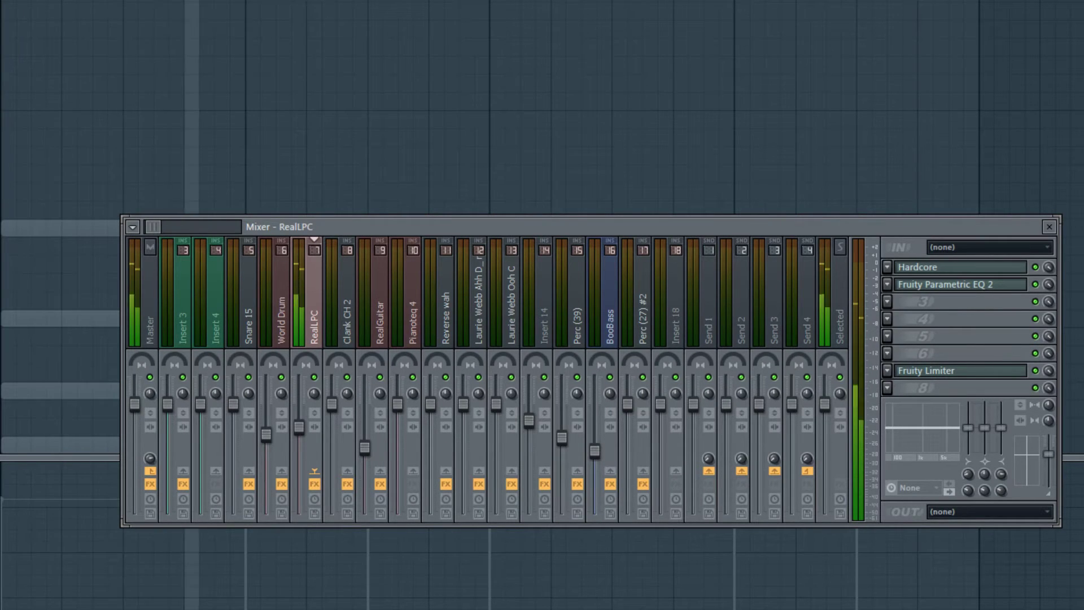
key("F6")
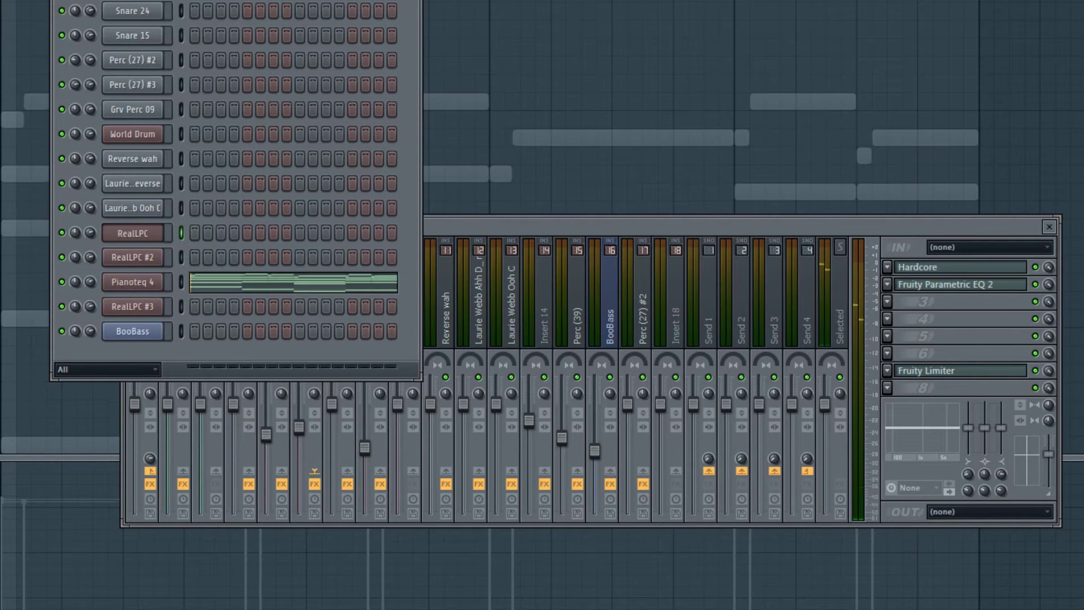
left_click(131, 282)
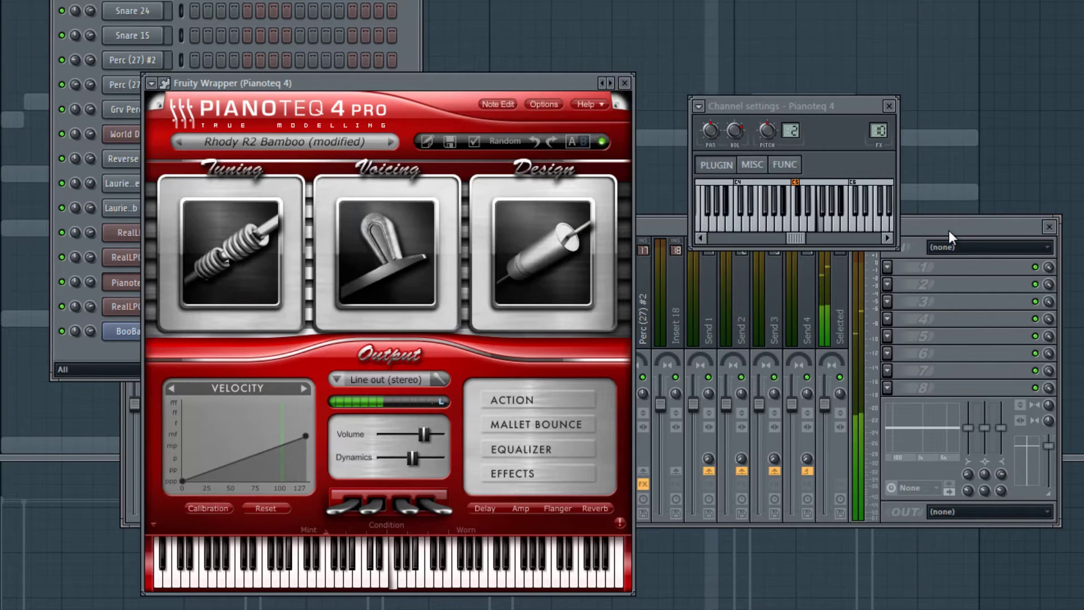
left_click(655, 222)
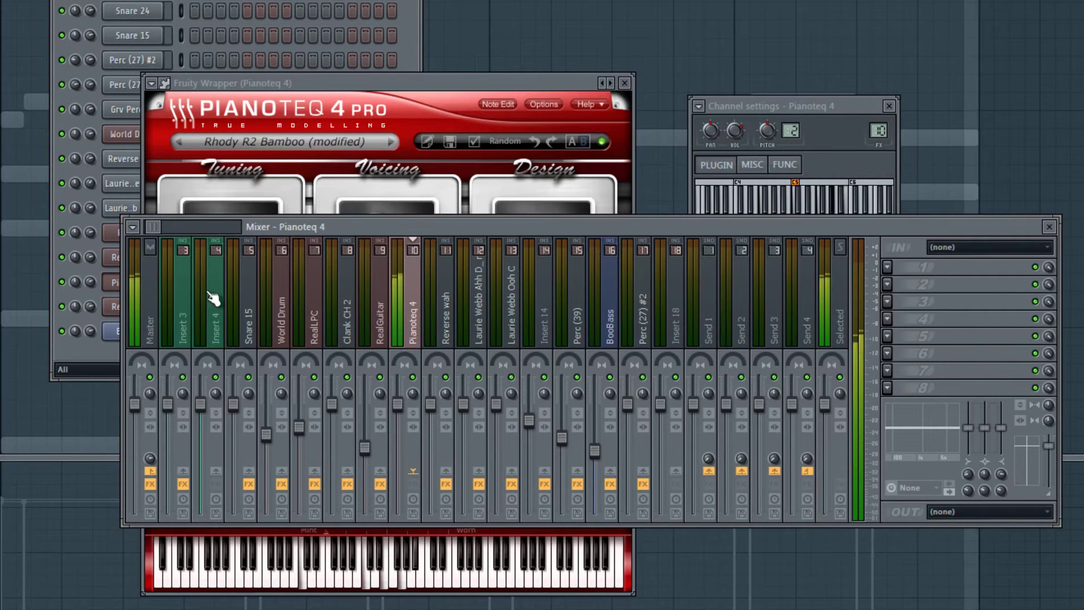
Load Fruity Parametric EQ 2 into the first effect slot of the Pianoteq 4 mixer track.
left_click(889, 267)
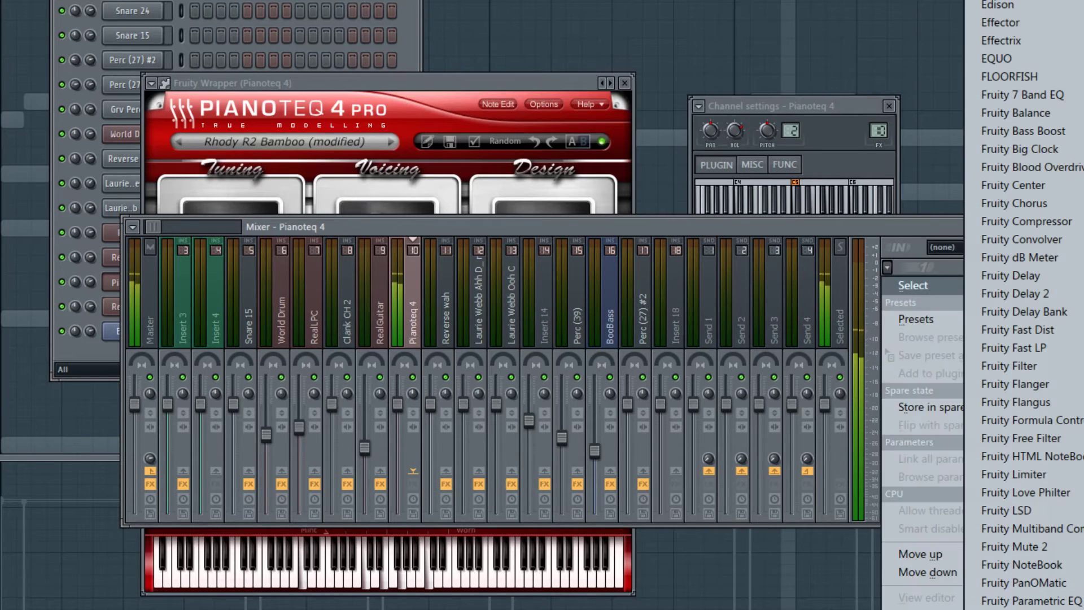
left_click(1010, 590)
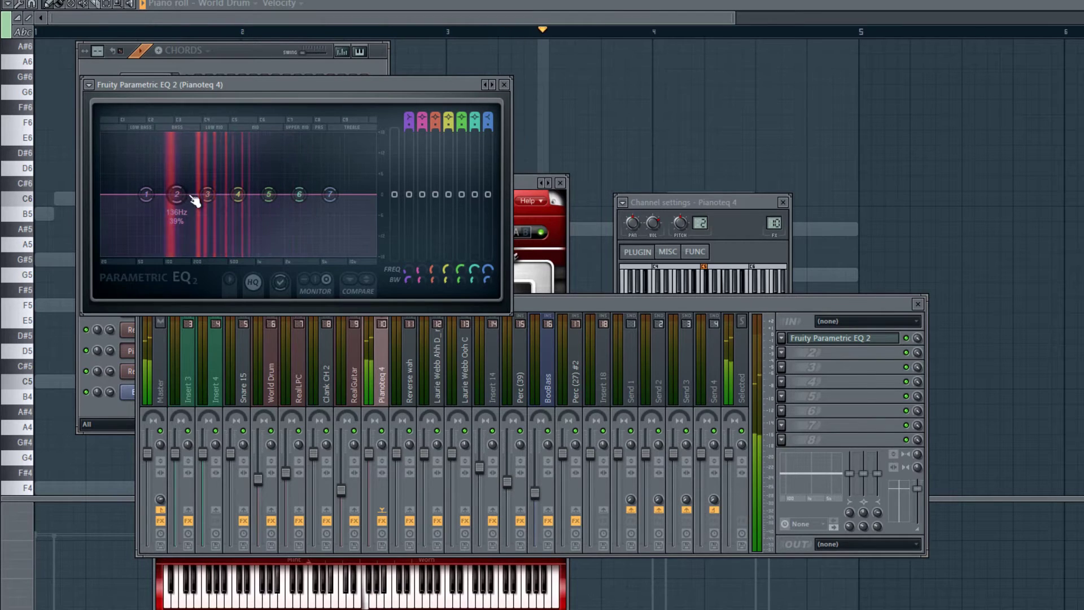
left_click_drag(299, 195, 292, 179)
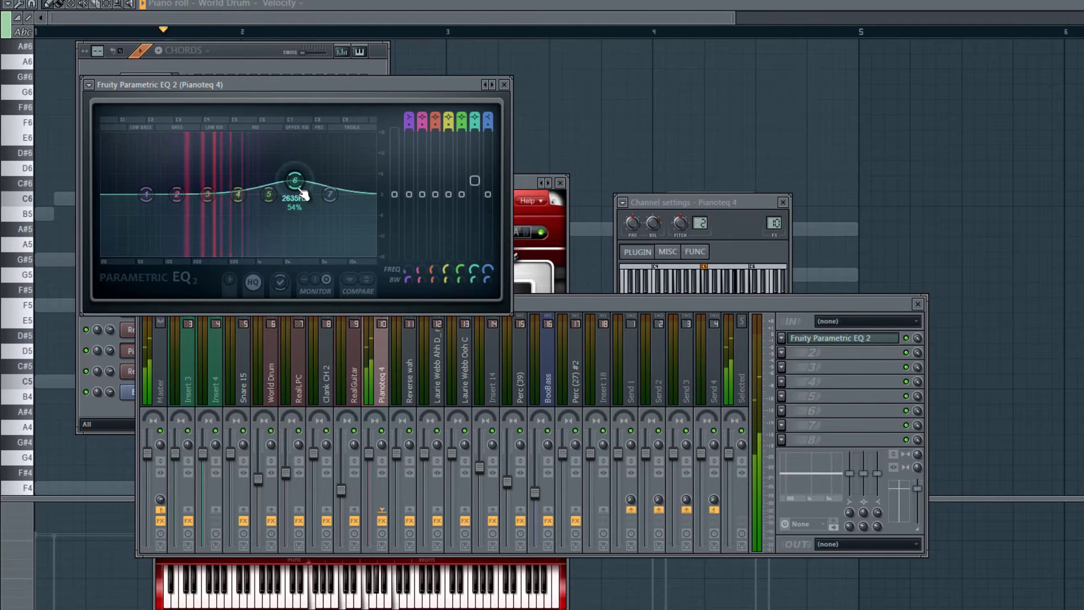
right_click(298, 184)
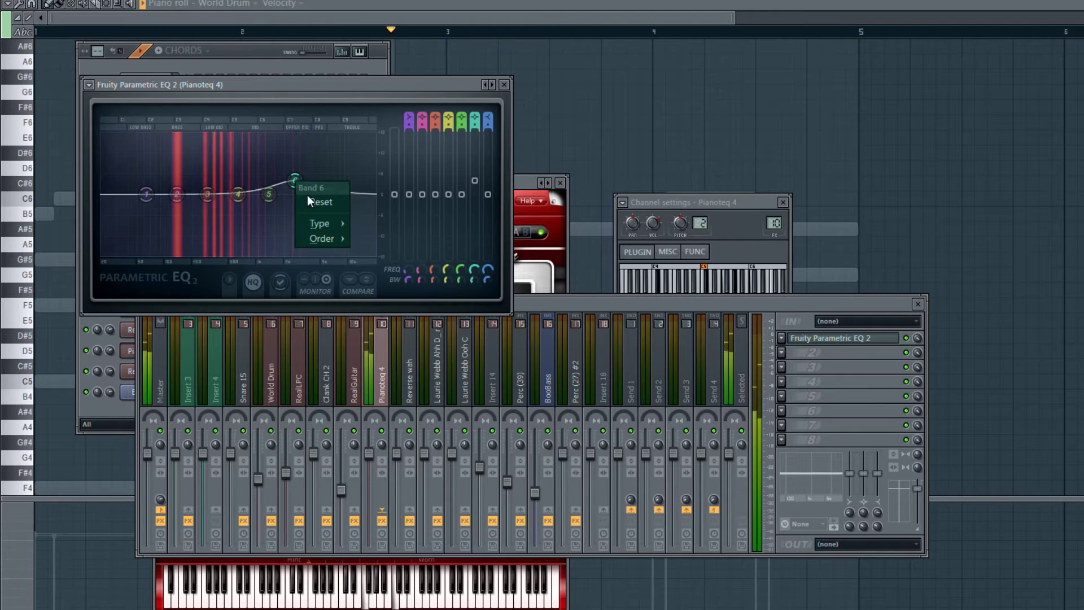
left_click(312, 201)
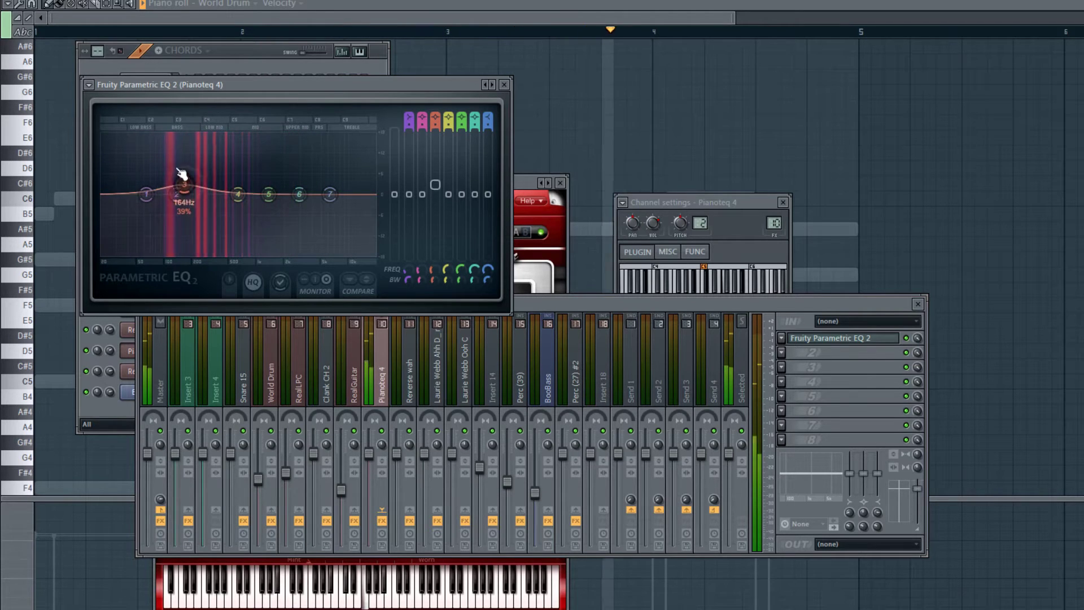
Turn band 1 of the Pianoteq 4 equalizer into a low cut and reset the trial boosts on bands 3 and 4.
left_click_drag(209, 204, 189, 190)
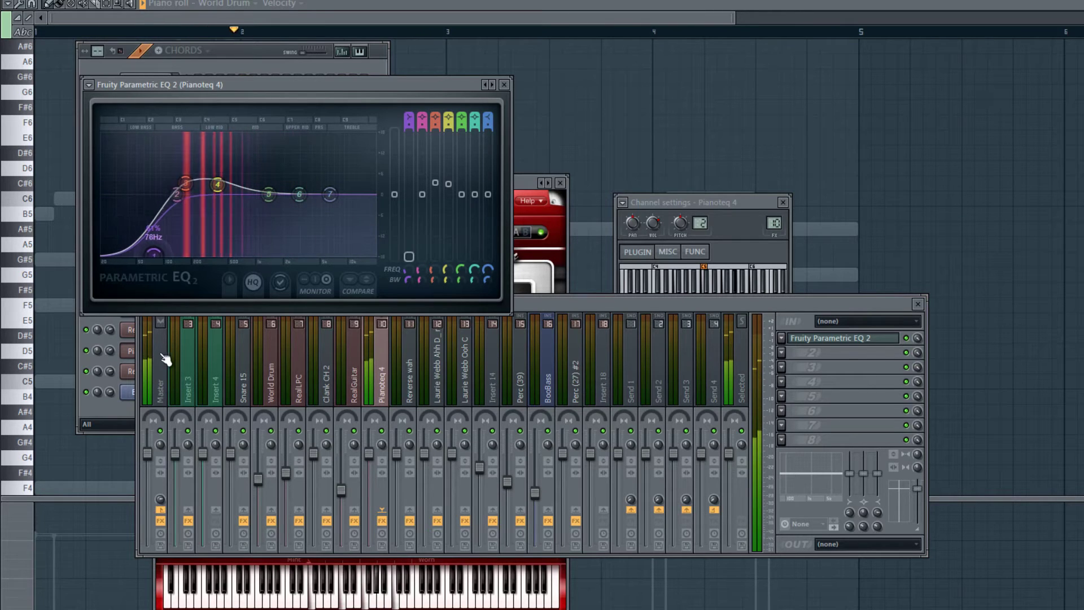
right_click(219, 186)
left_click(232, 204)
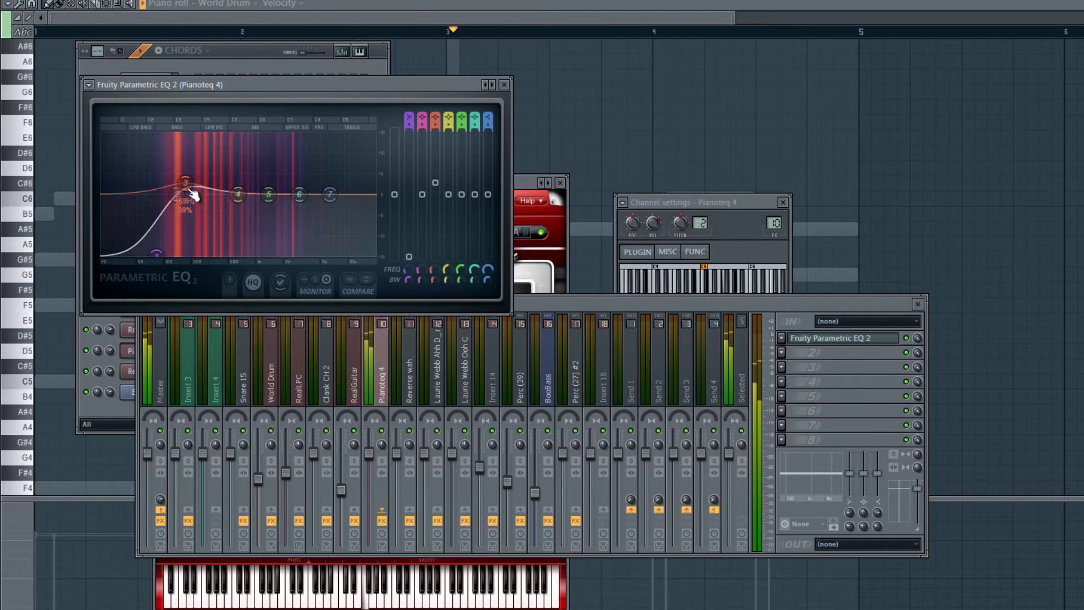
right_click(194, 195)
left_click(209, 212)
left_click_drag(157, 255, 146, 265)
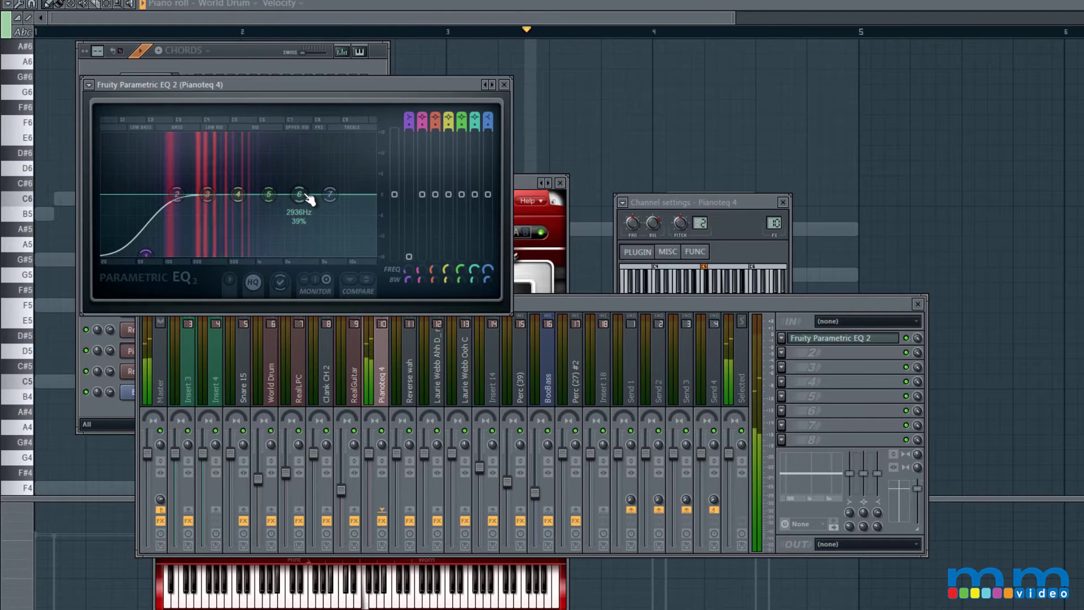
Boost band 6 slightly at about 3183 Hz and roll off the highs with band 7 at about 7638 Hz.
left_click_drag(309, 199, 334, 314)
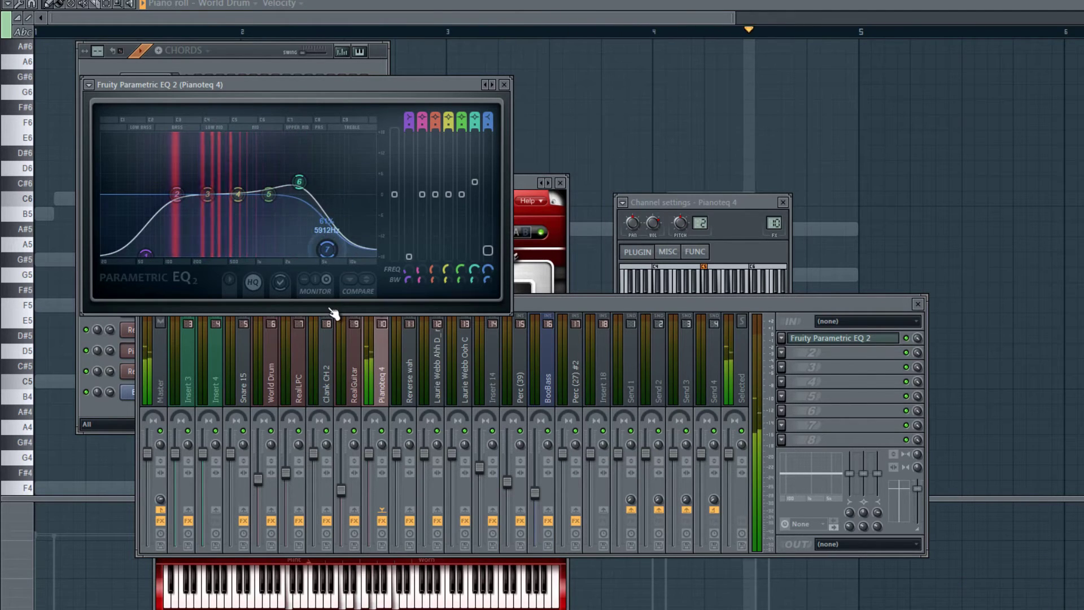
scroll(313, 190, "up", 3)
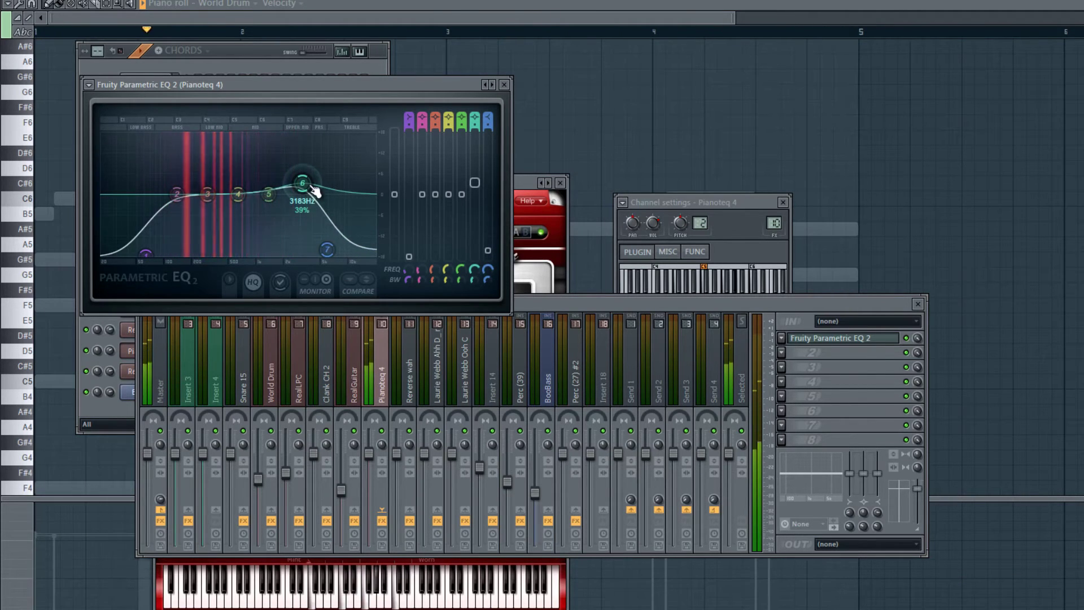
left_click_drag(327, 249, 337, 251)
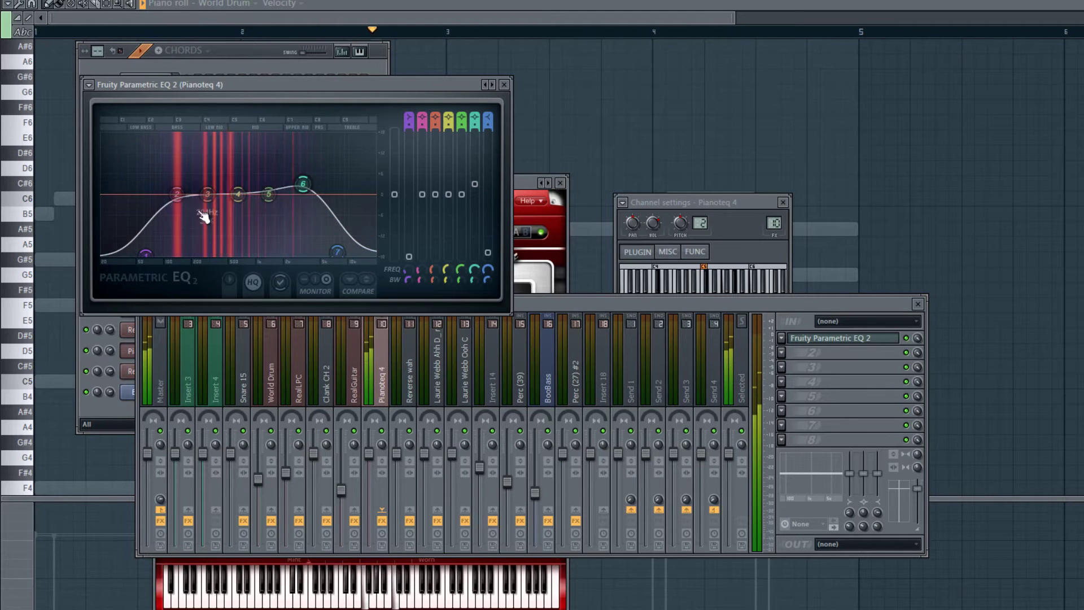
Boost band 3 slightly near 132 Hz, fine-tune bands 1, 6 and 7, and close the Pianoteq 4 equalizer.
left_click_drag(146, 255, 141, 256)
left_click_drag(216, 196, 179, 177)
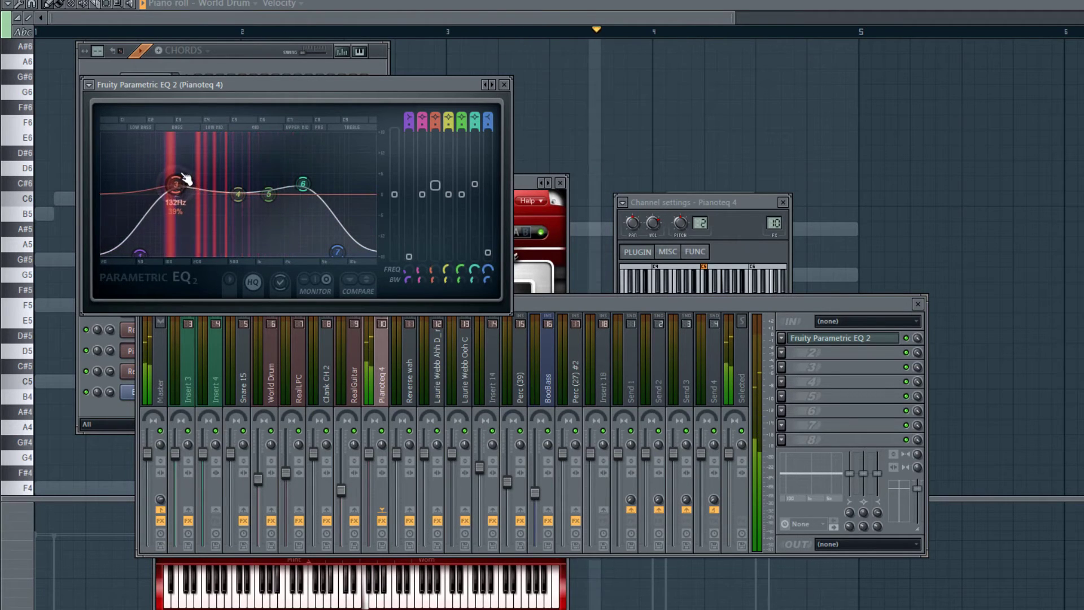
left_click_drag(303, 184, 305, 194)
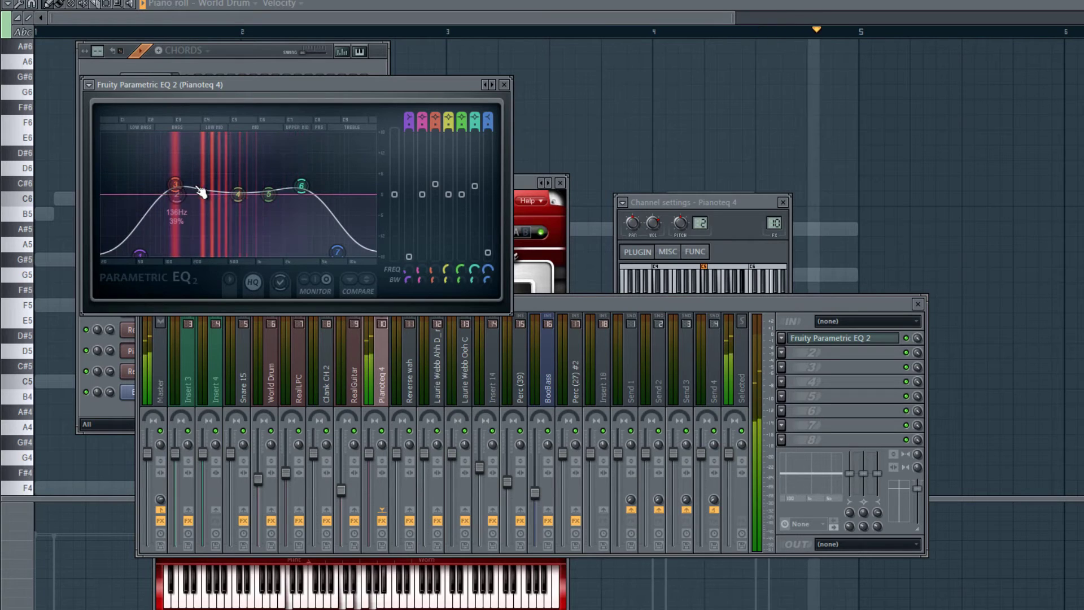
left_click_drag(139, 254, 146, 254)
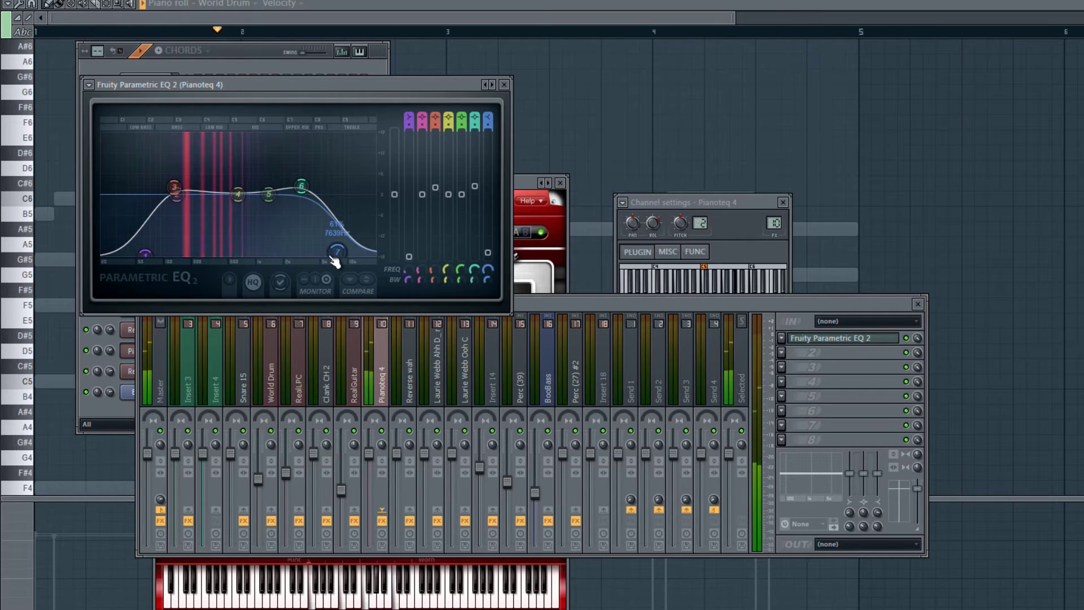
left_click_drag(336, 261, 334, 261)
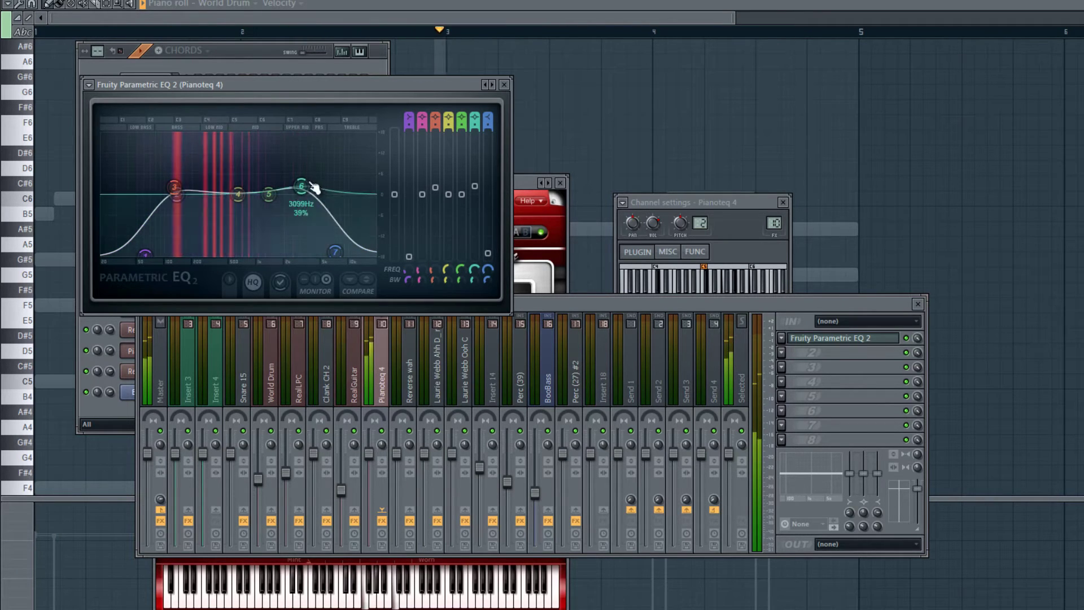
left_click(505, 85)
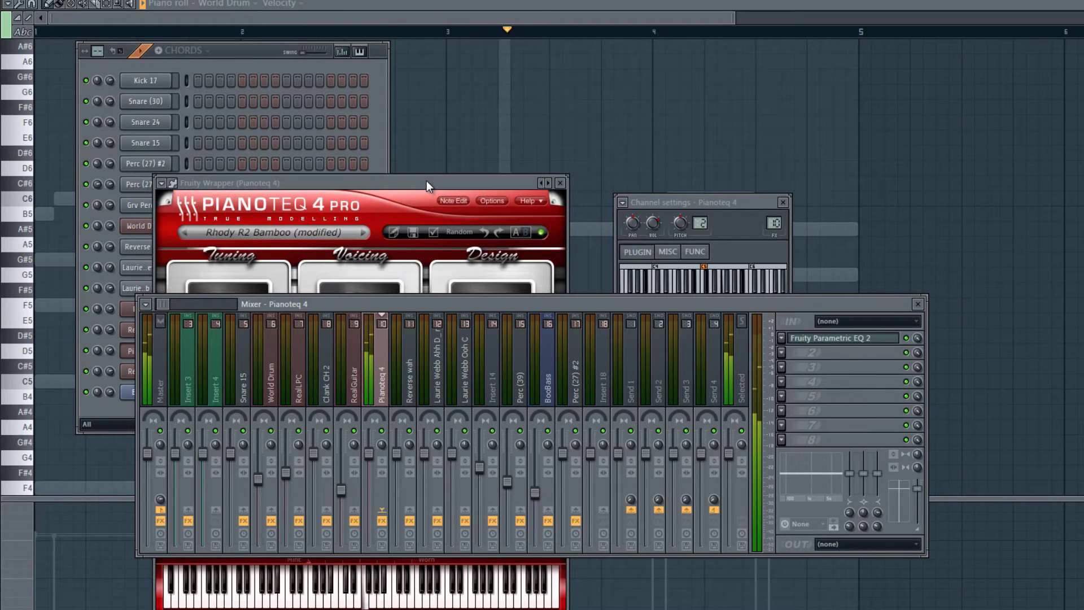
Switch to the FUNK GUITAR pattern, open the RealLPC #3 instrument and bring up its mixer track.
left_click(326, 57)
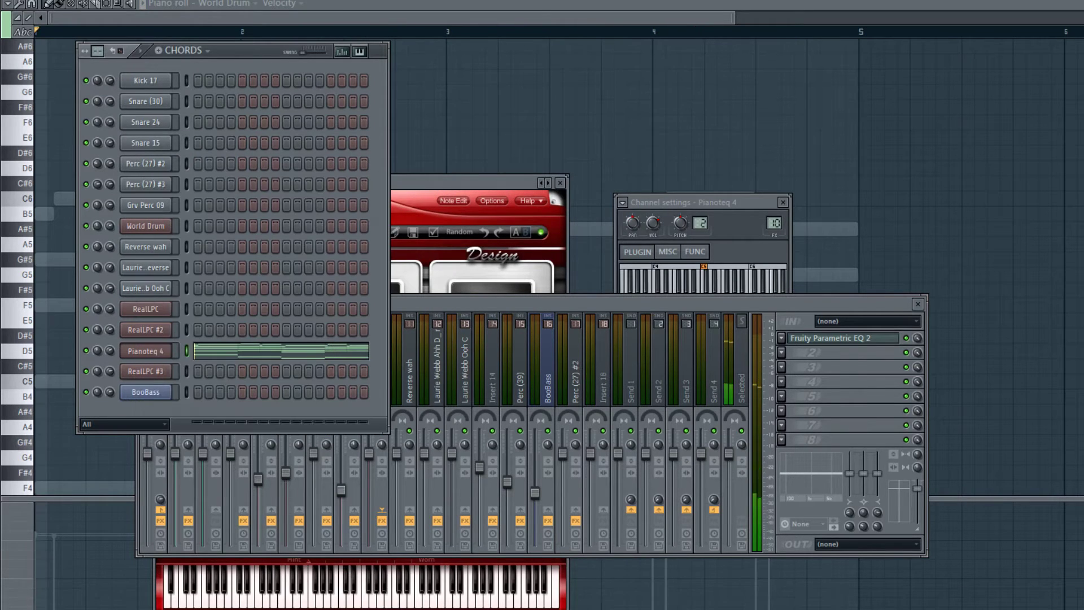
key("Right")
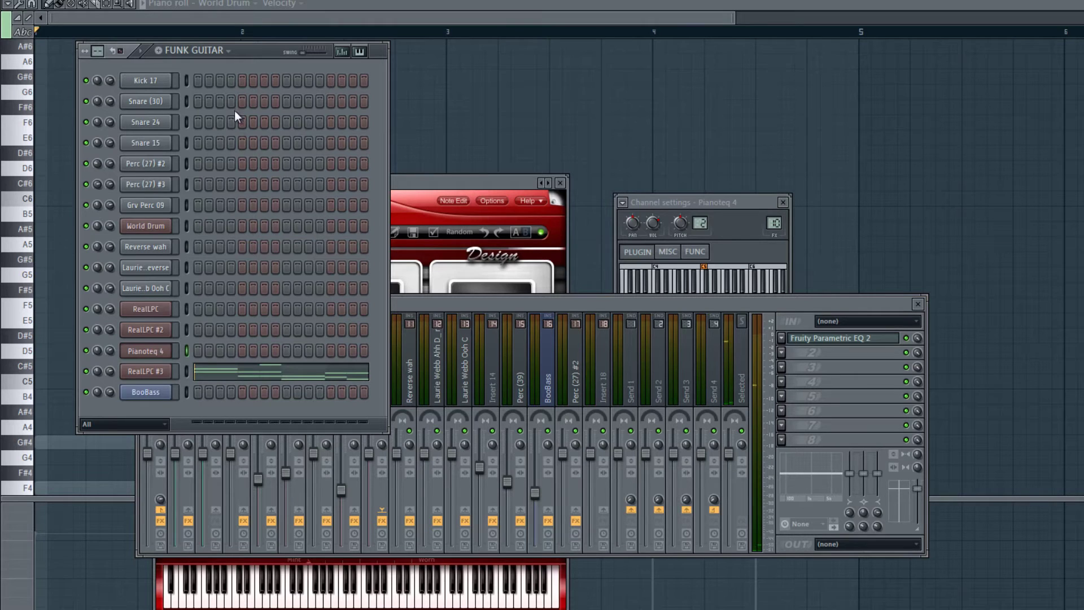
left_click(140, 373)
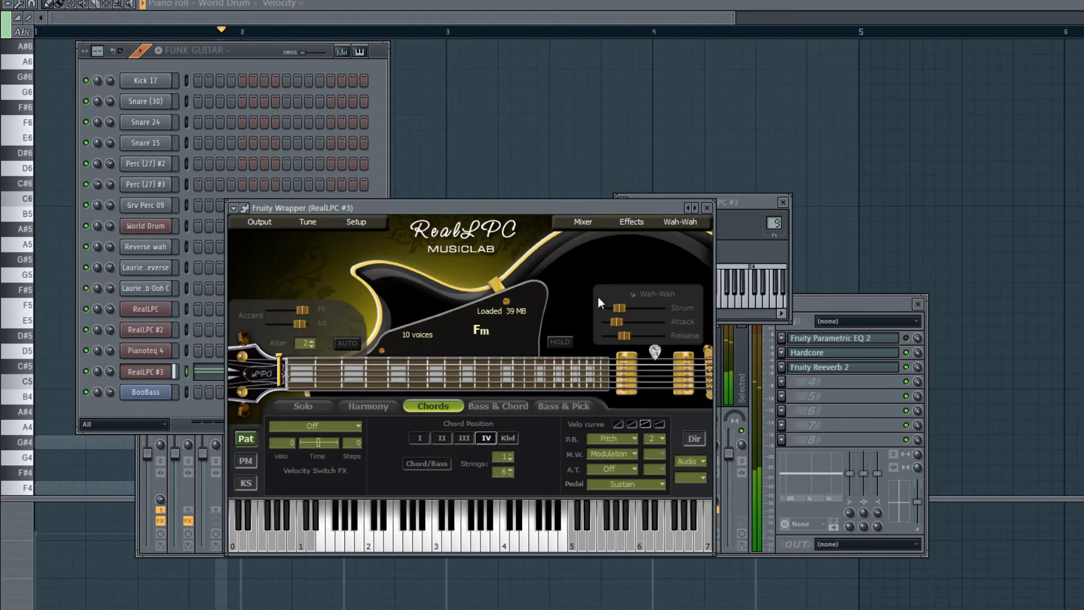
left_click(815, 301)
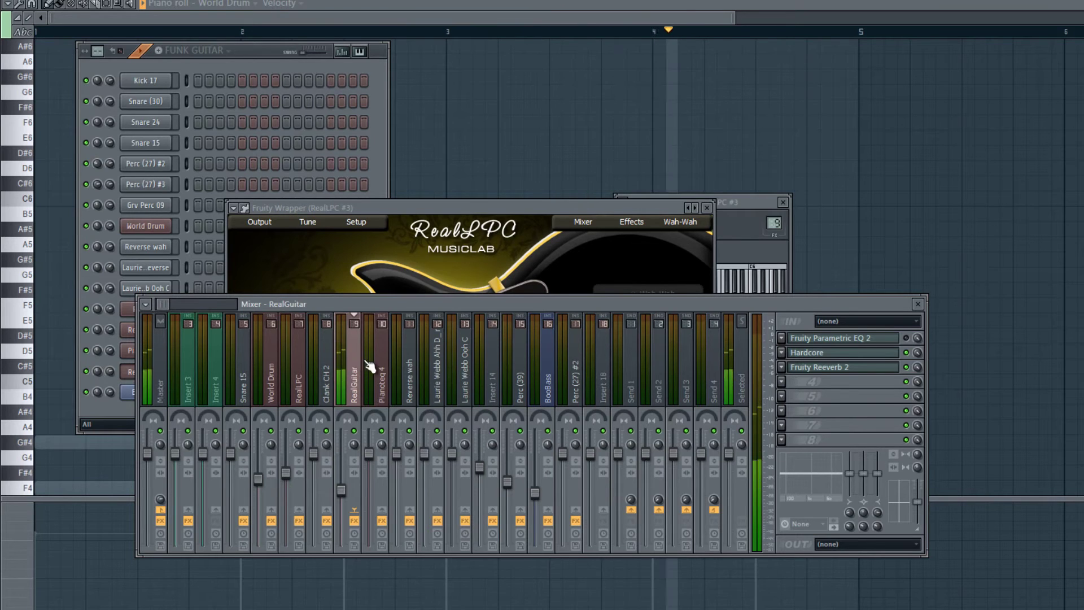
Glance at Hardcore on the RealGuitar track, then open its Fruity Parametric EQ 2 and compare it bypassed and active, leaving it enabled.
left_click(831, 353)
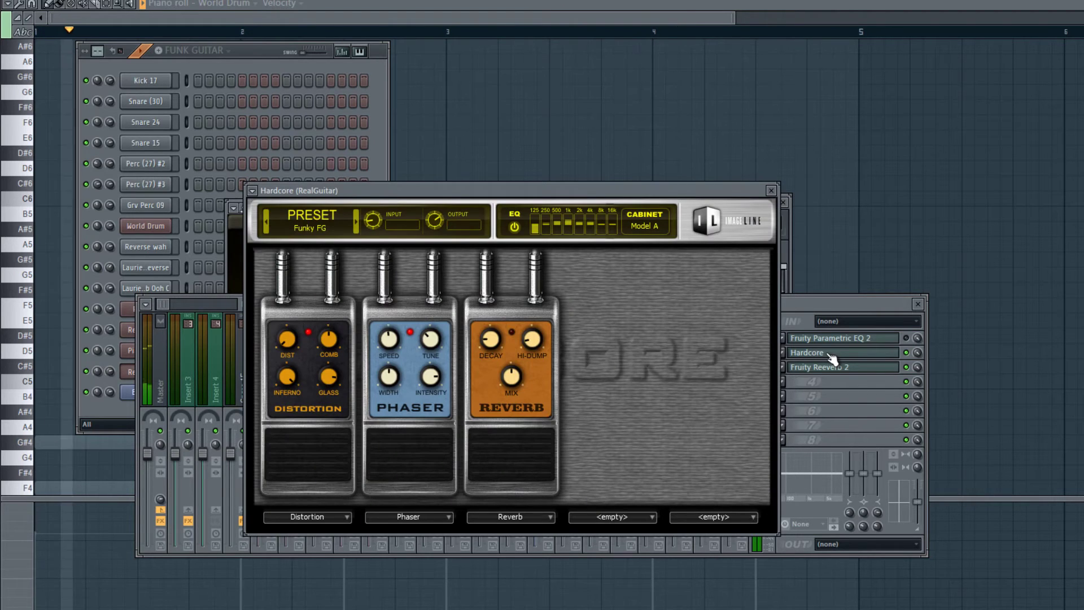
left_click(831, 353)
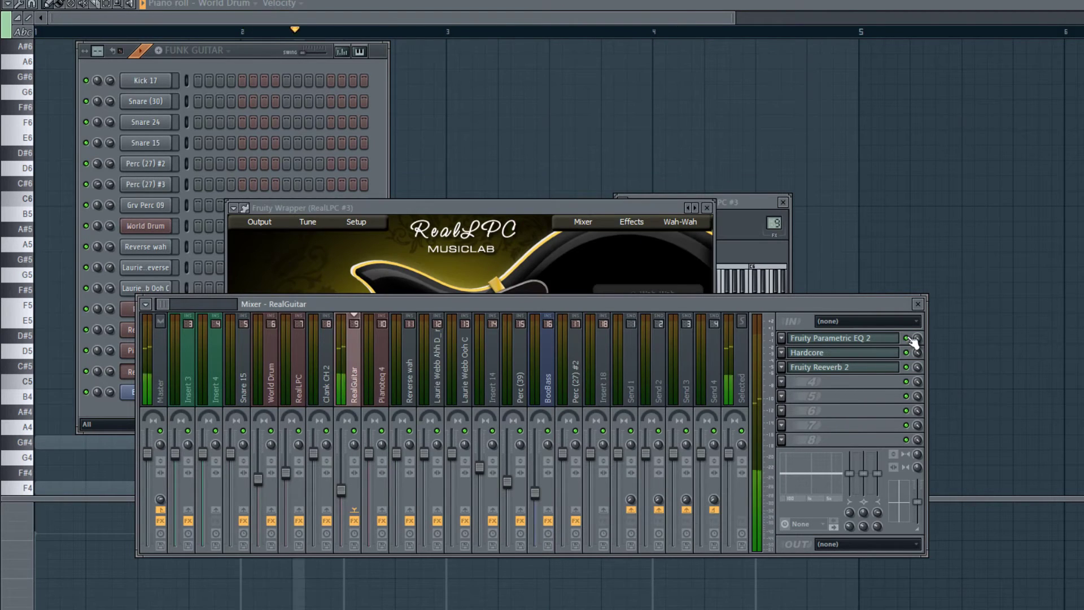
left_click(873, 341)
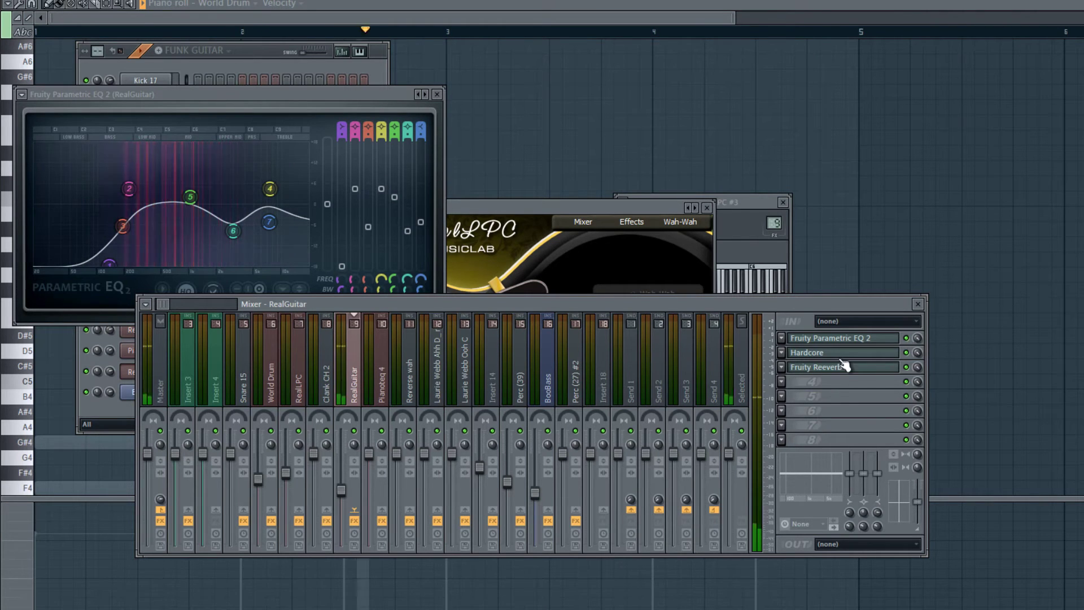
left_click(297, 98)
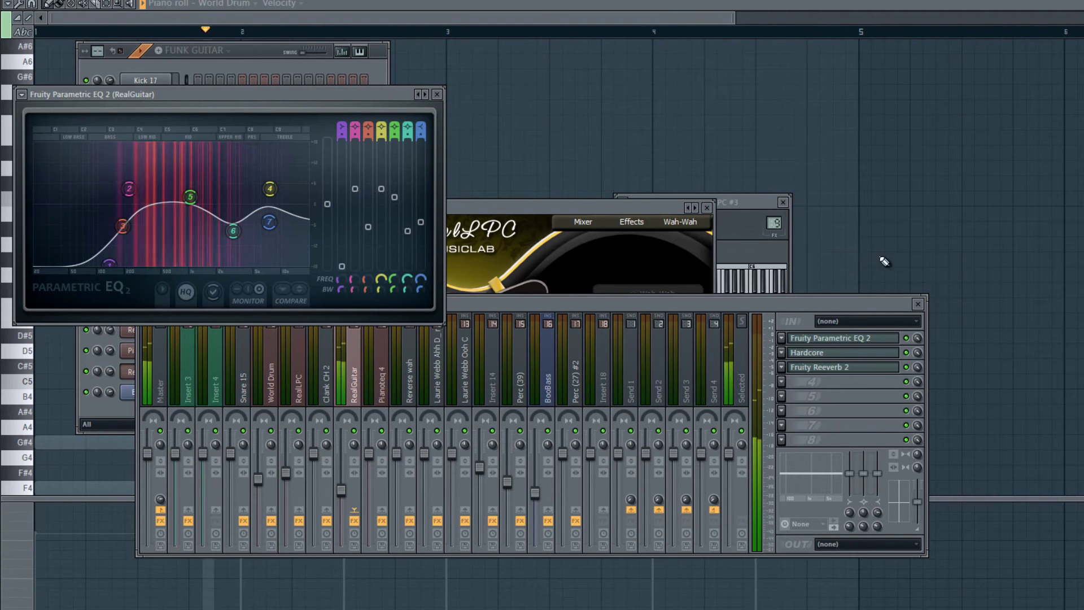
left_click(913, 340)
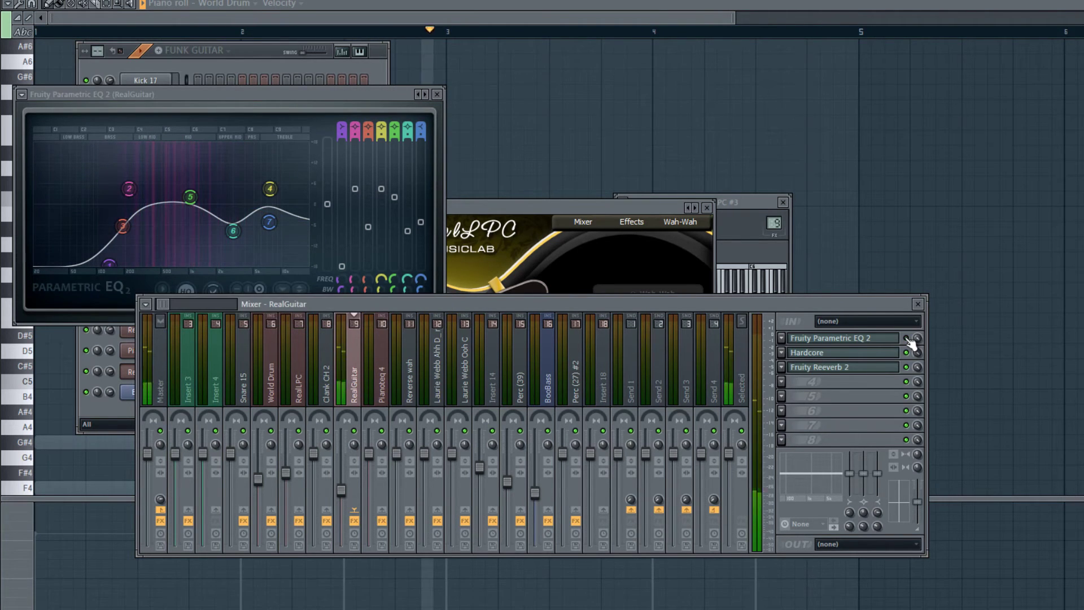
mouse_move(122, 234)
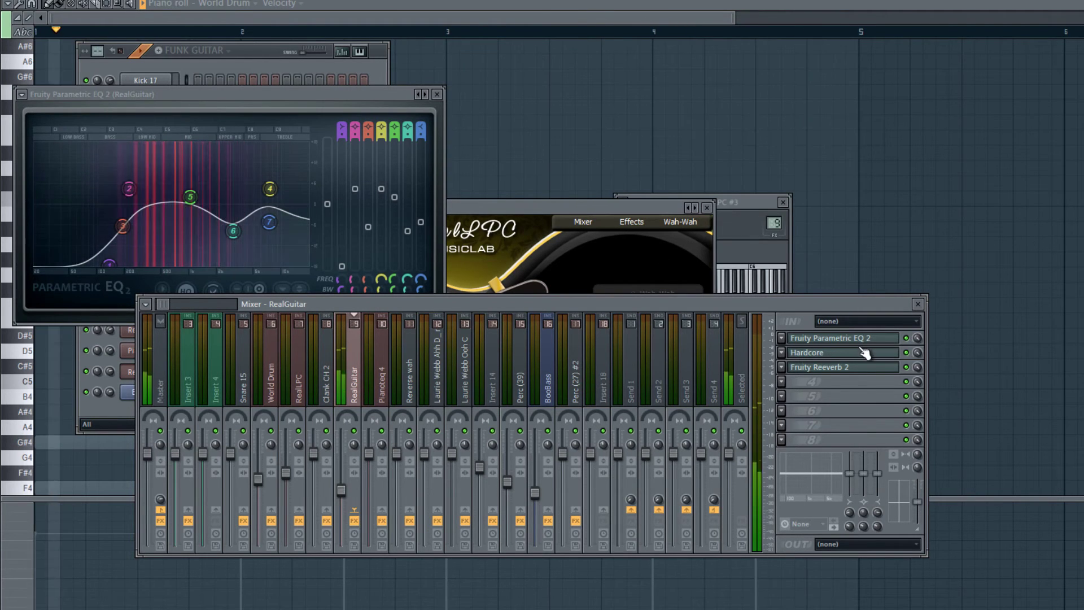
Examine the Funky FG pedal setup in Hardcore and the Fruity Reeverb 2 settings on the RealGuitar track.
left_click(824, 354)
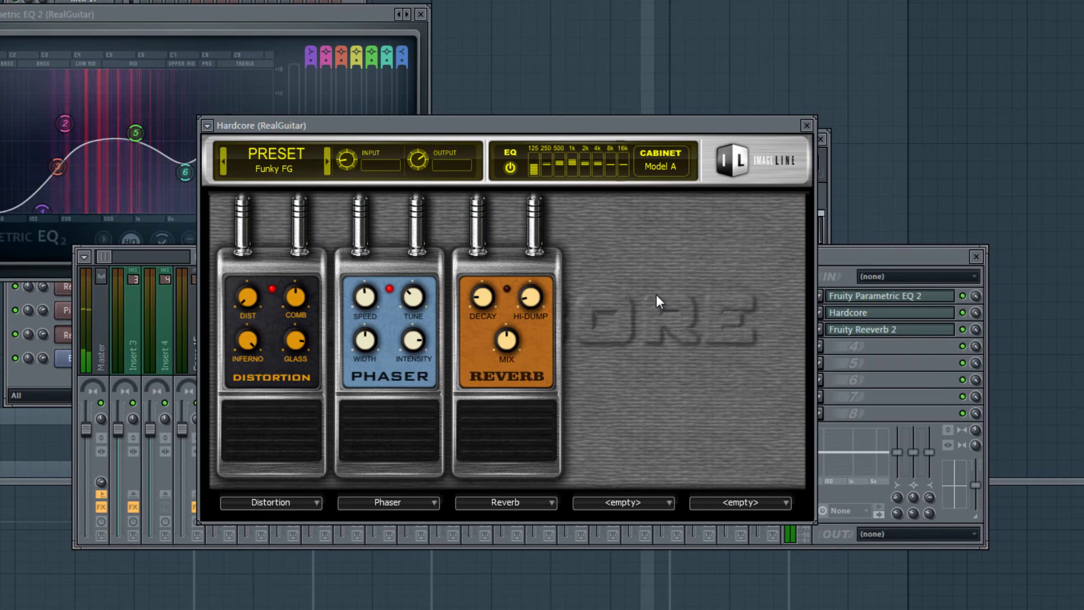
left_click(808, 126)
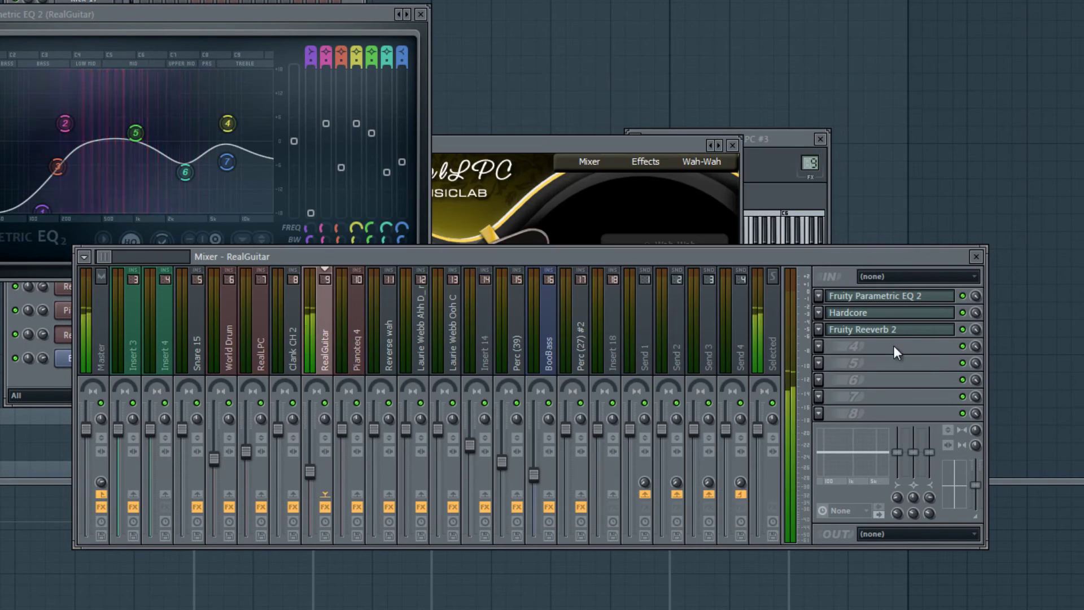
left_click(894, 333)
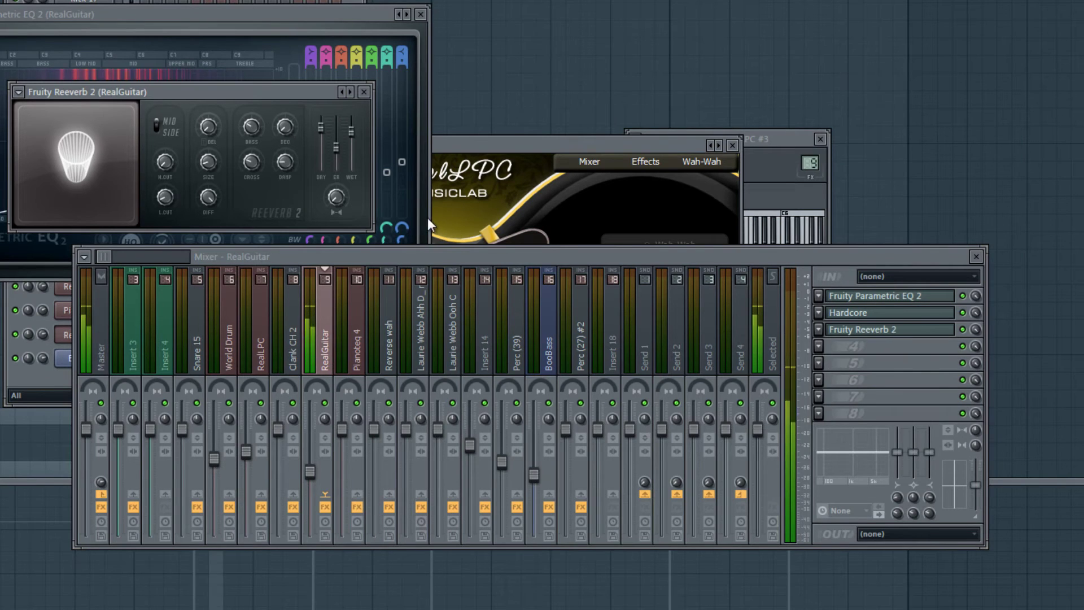
left_click(915, 314)
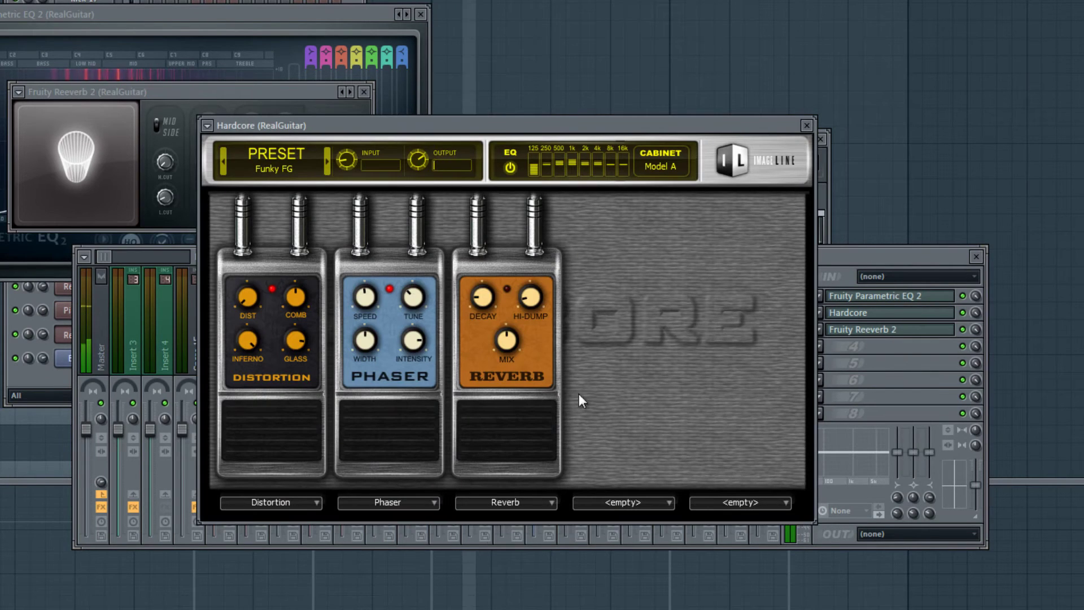
left_click(856, 332)
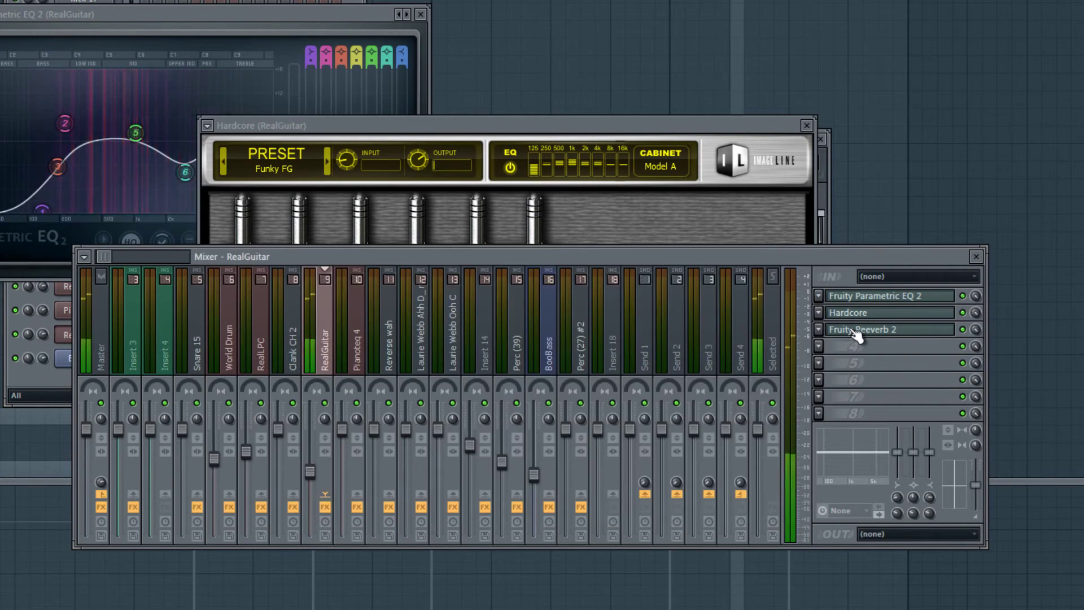
left_click(855, 332)
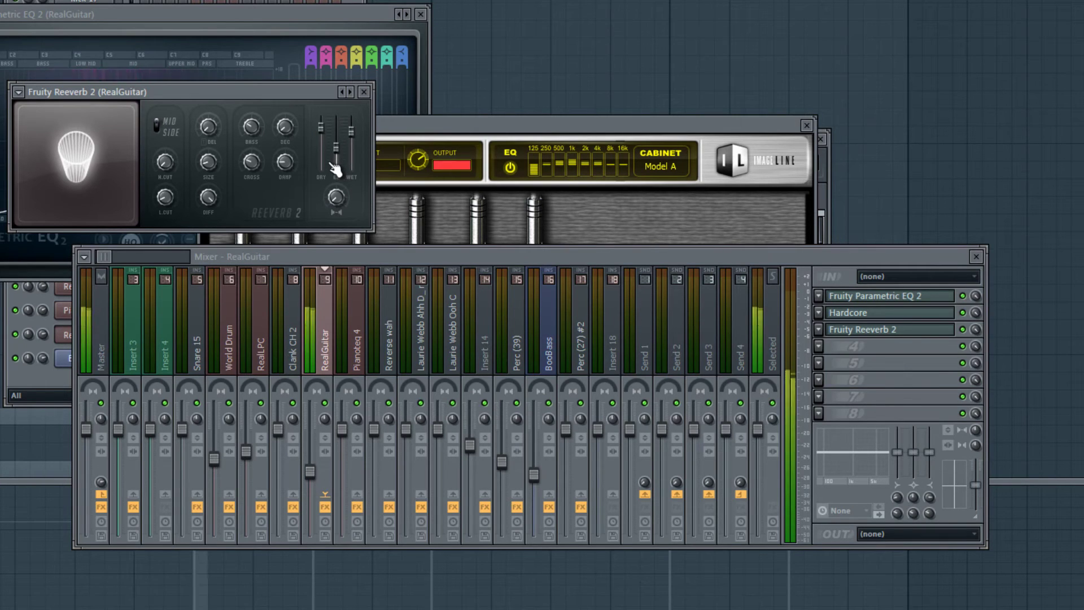
left_click(365, 91)
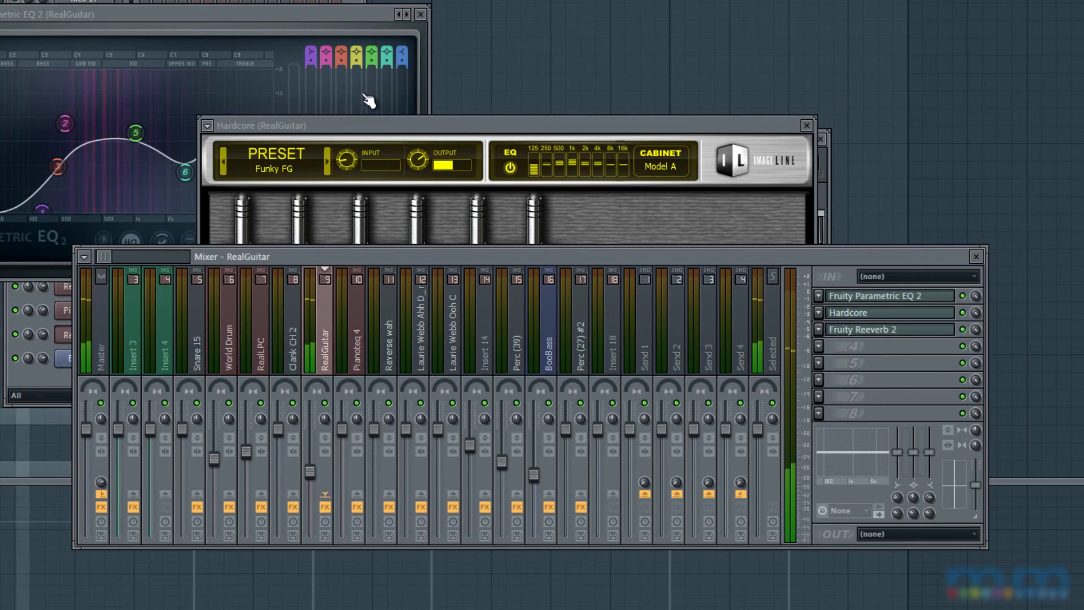
Clear the open plugin and mixer windows and bring up the channel list with the BooBass pattern.
left_click(390, 123)
left_click(313, 10)
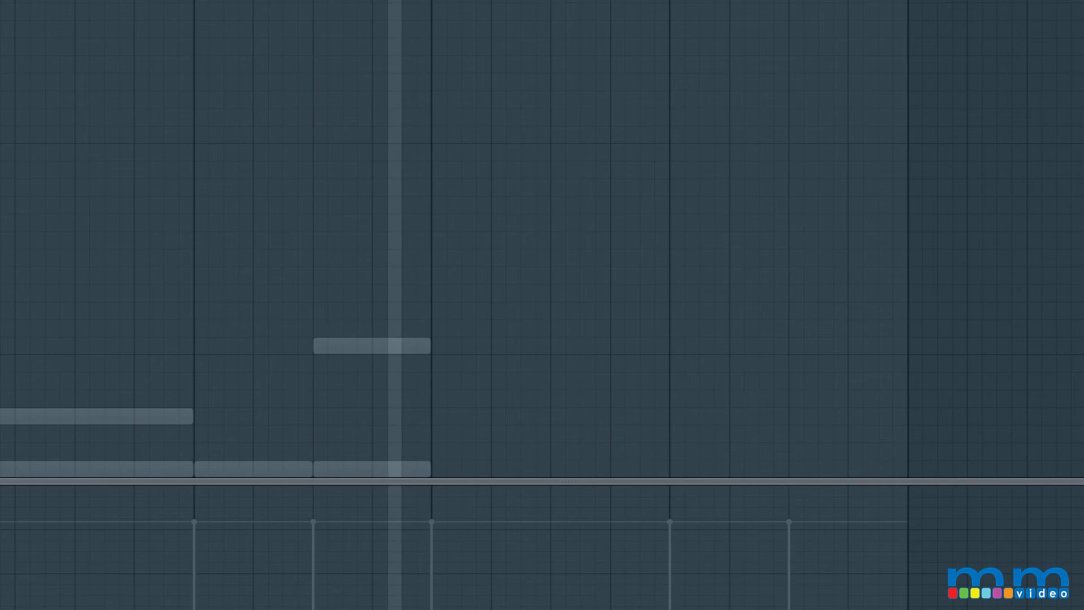
key("F6")
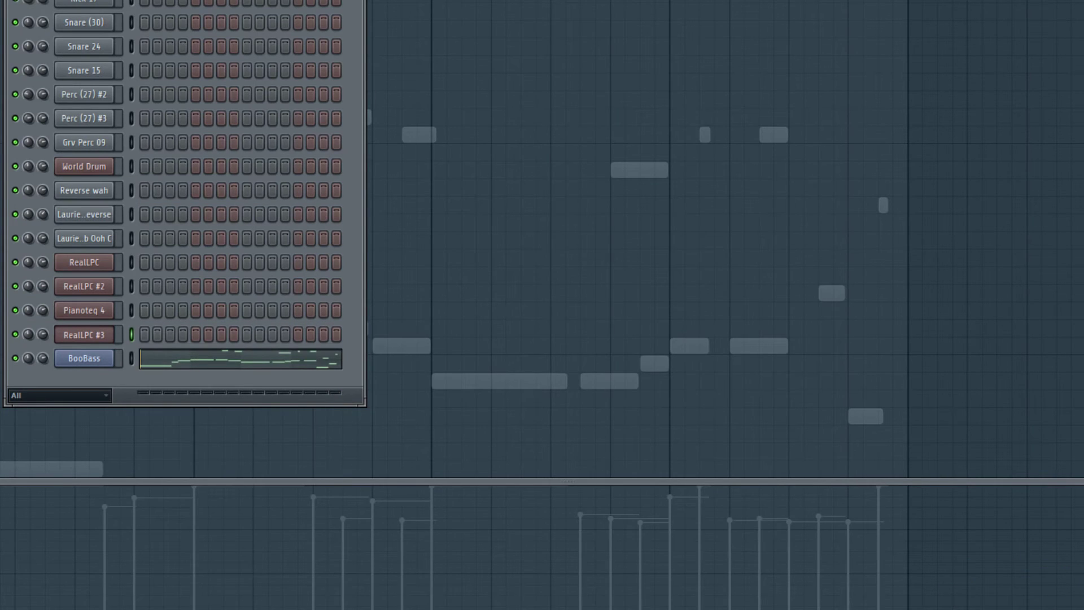
Examine the BooBass mixer track with its instrument settings and Fruity Parametric EQ 2 curve.
key("F9")
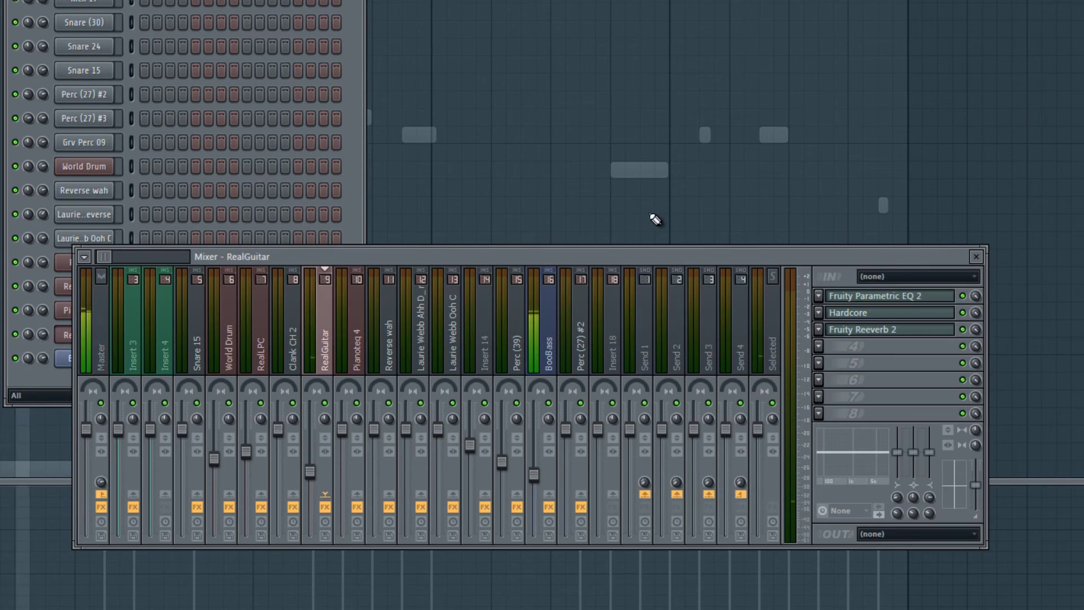
left_click(542, 361)
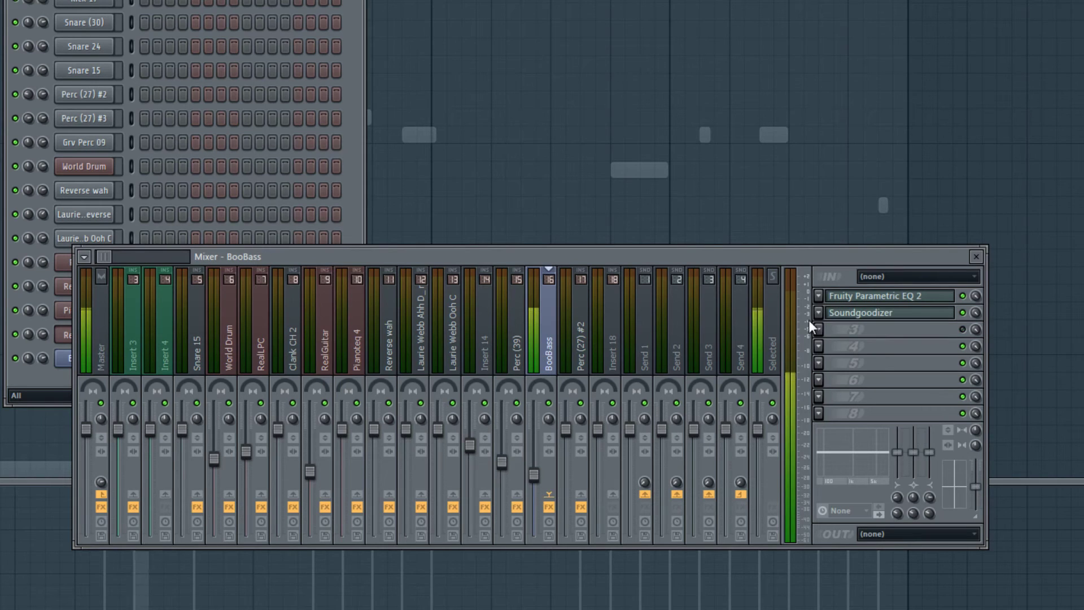
left_click(69, 358)
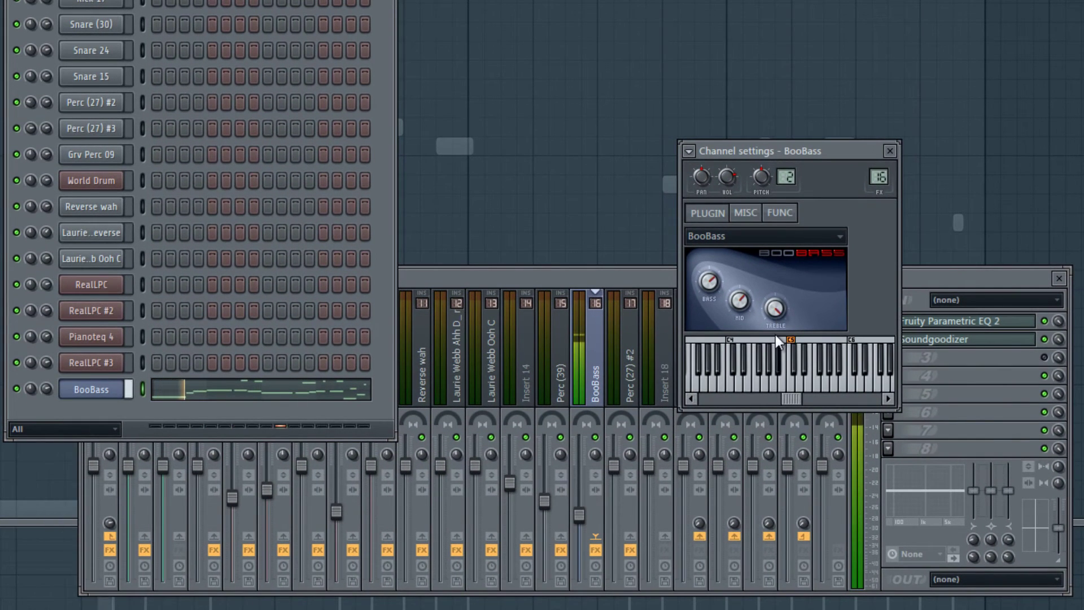
left_click(943, 288)
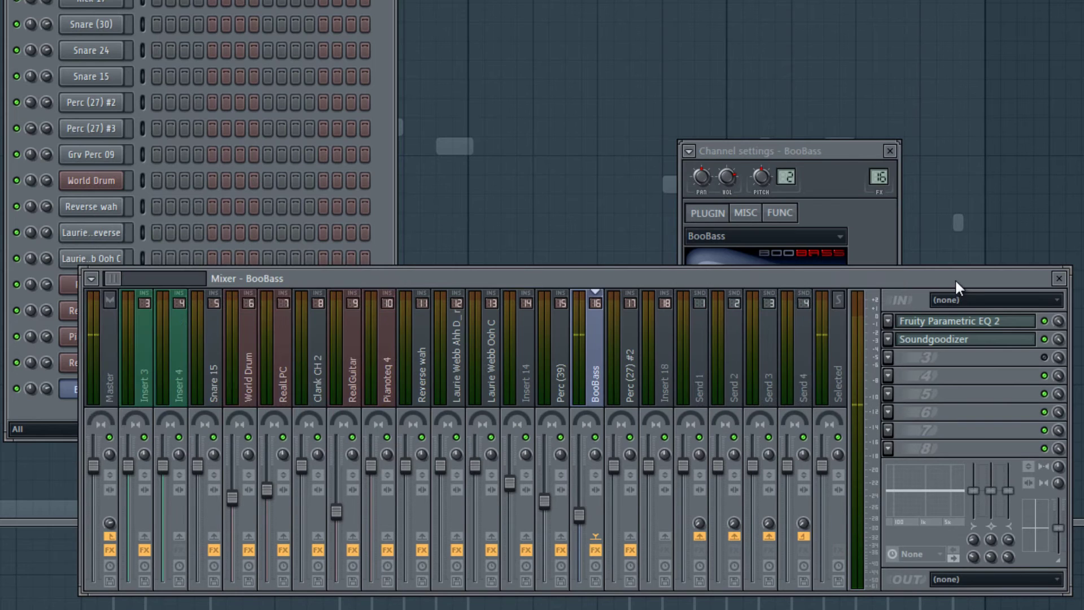
left_click(957, 323)
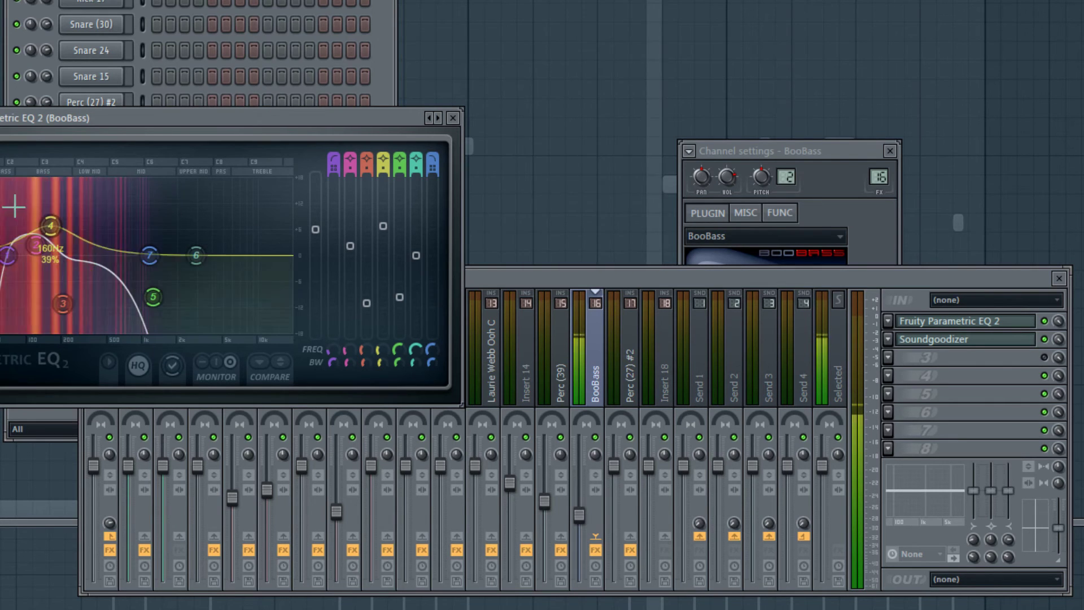
left_click(766, 257)
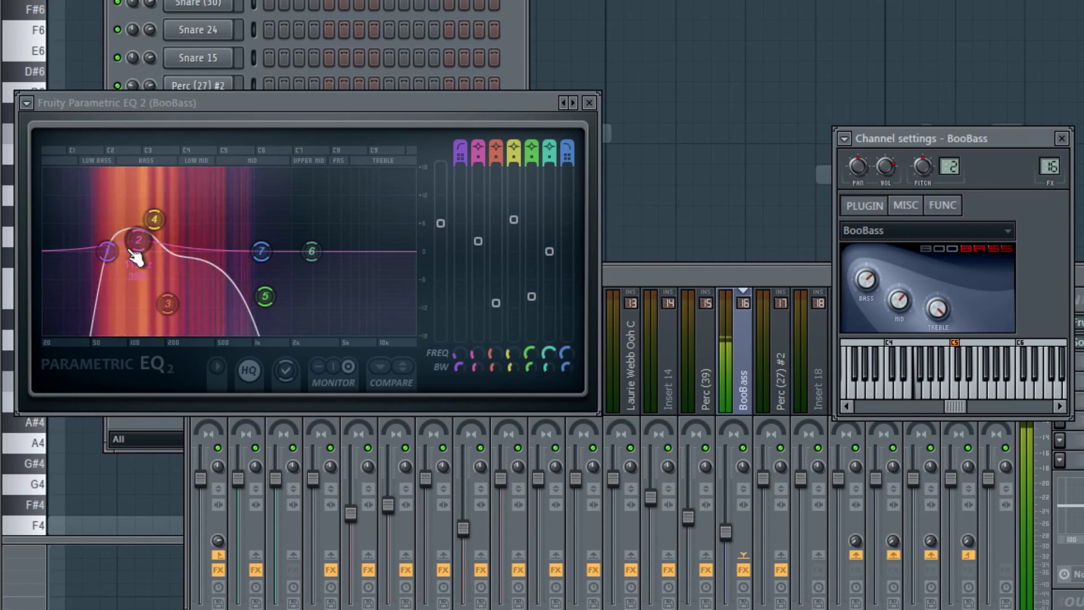
Open the Fruity Parametric EQ 2 on Insert 3 to view it alongside the BooBass equalizer.
key("F9")
left_click(260, 361)
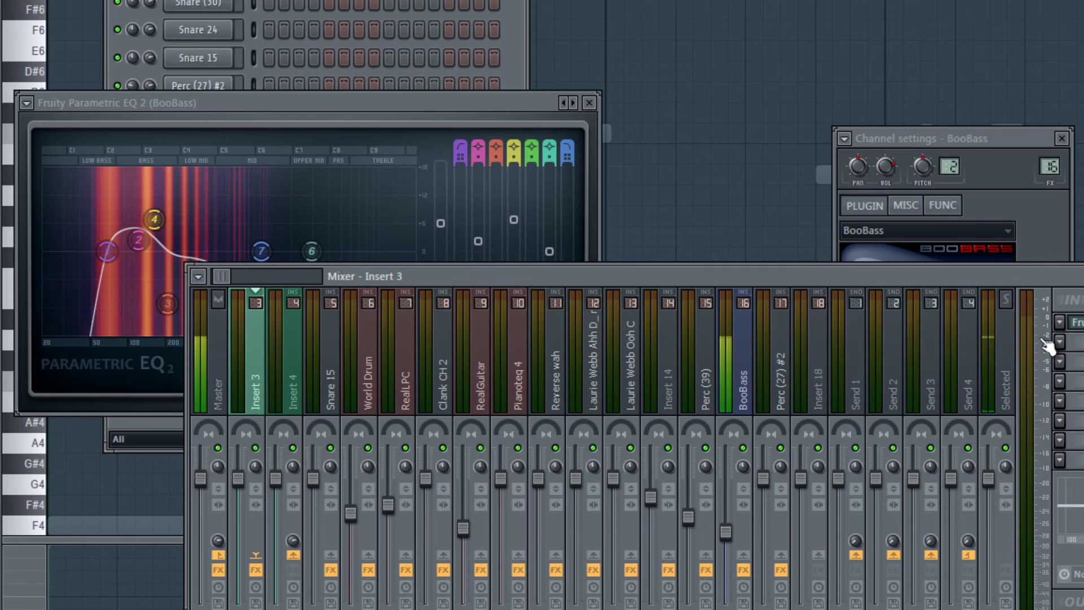
left_click(1073, 341)
left_click(291, 106)
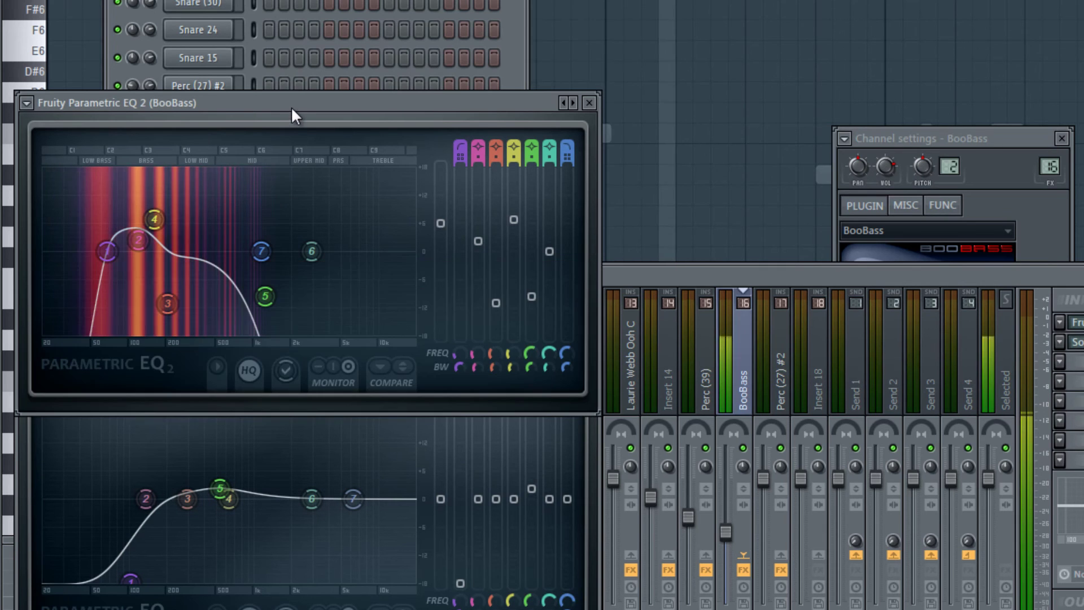
Open Insert 1's Fruity Parametric EQ 2 and compare its low end with the BooBass equalizer and mixer track.
left_click(968, 278)
left_click_drag(219, 274, 212, 275)
left_click(257, 317)
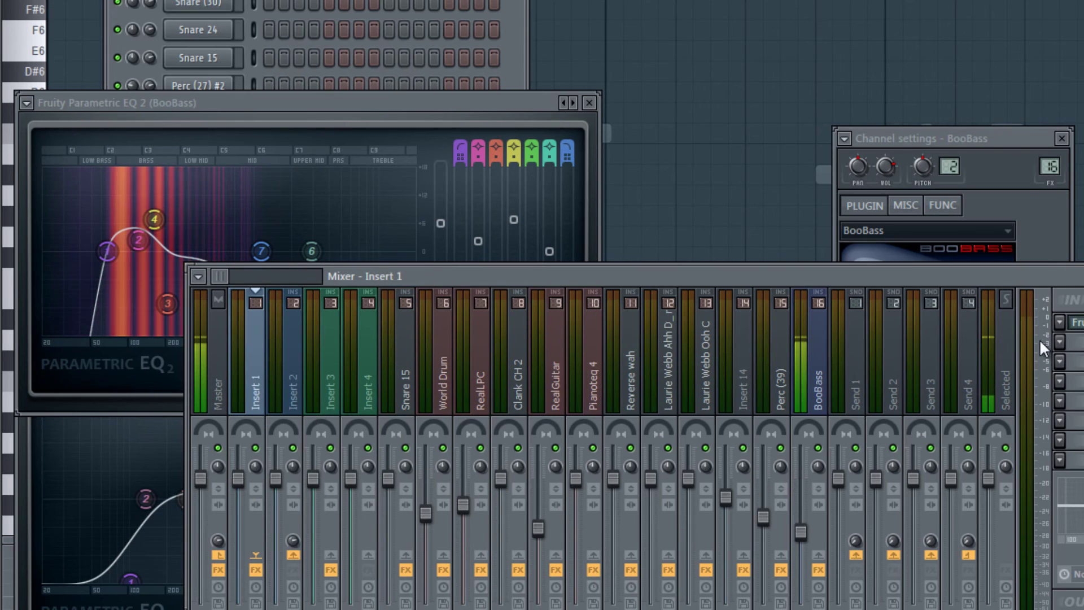
left_click(1073, 322)
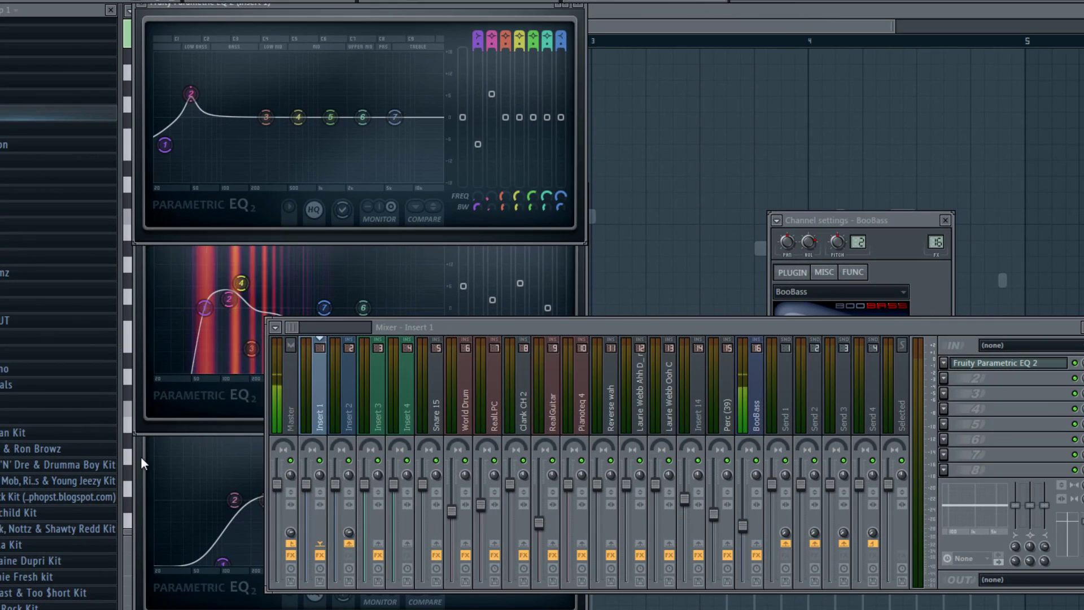
left_click(60, 446)
left_click(144, 353)
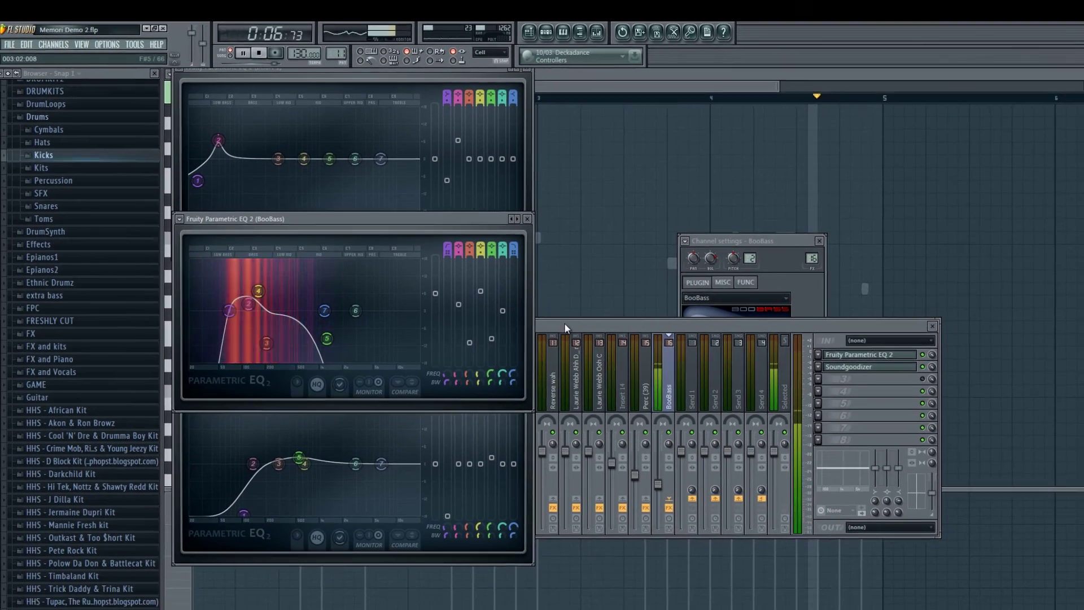
left_click(633, 316)
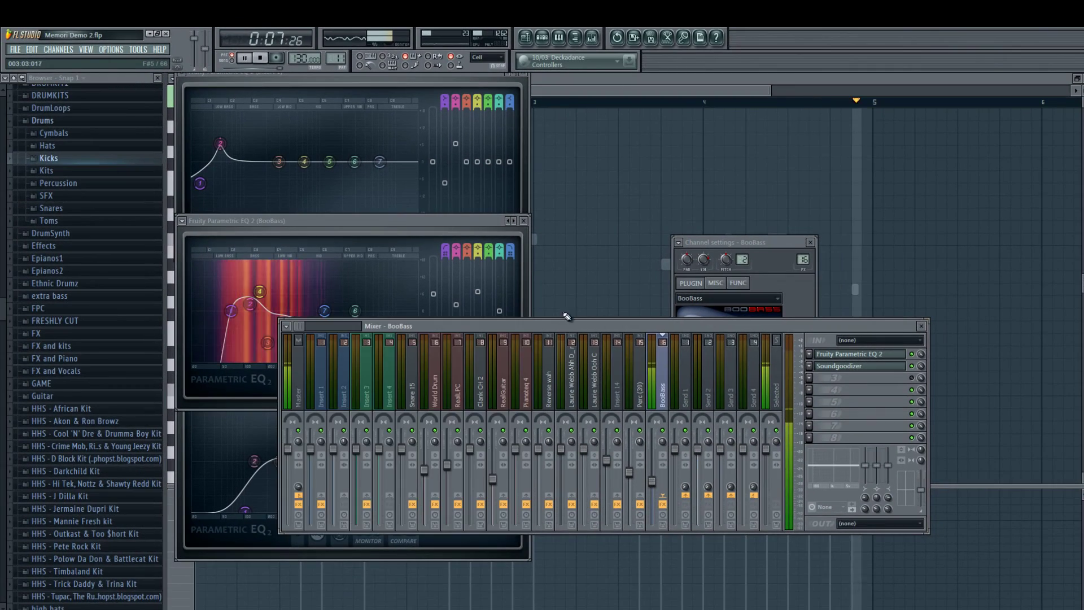
Clear the plugin windows, play the project in song mode and show the playlist with the arrangement filling its width.
left_click(545, 92)
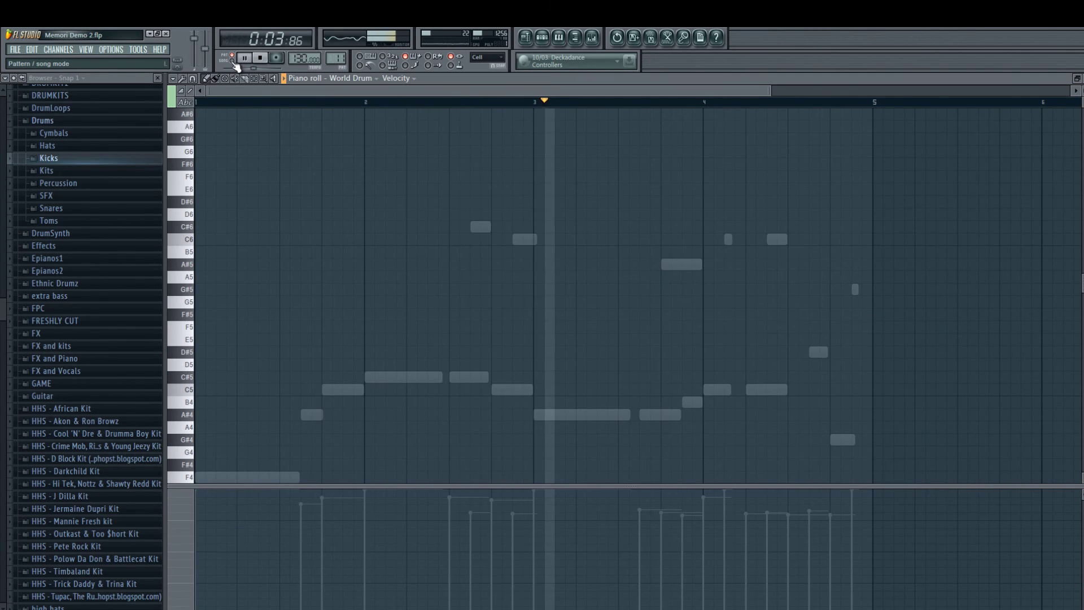
left_click(542, 38)
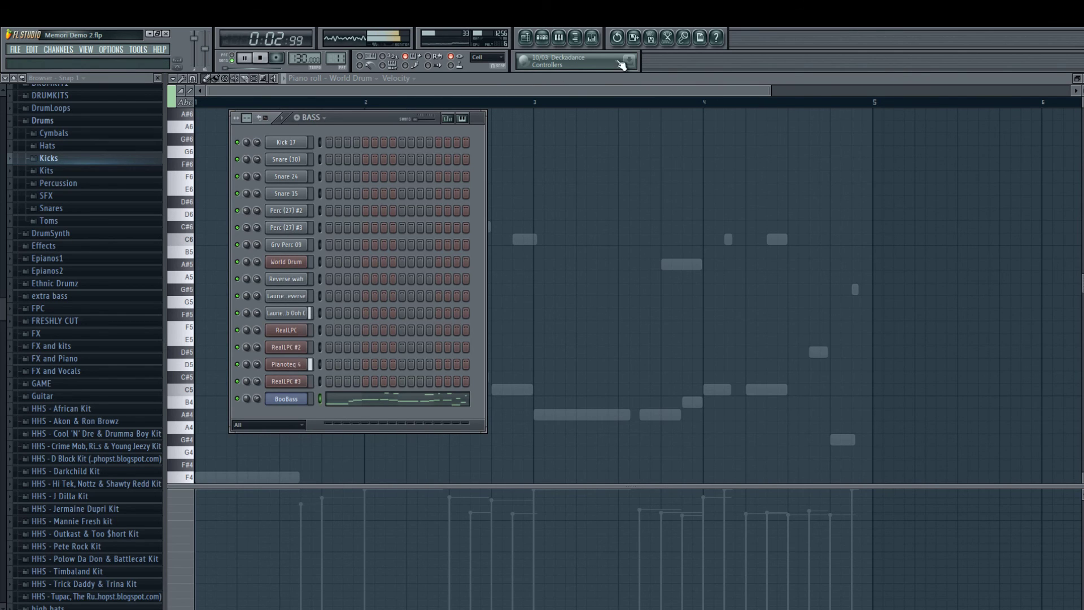
left_click(542, 38)
left_click(526, 38)
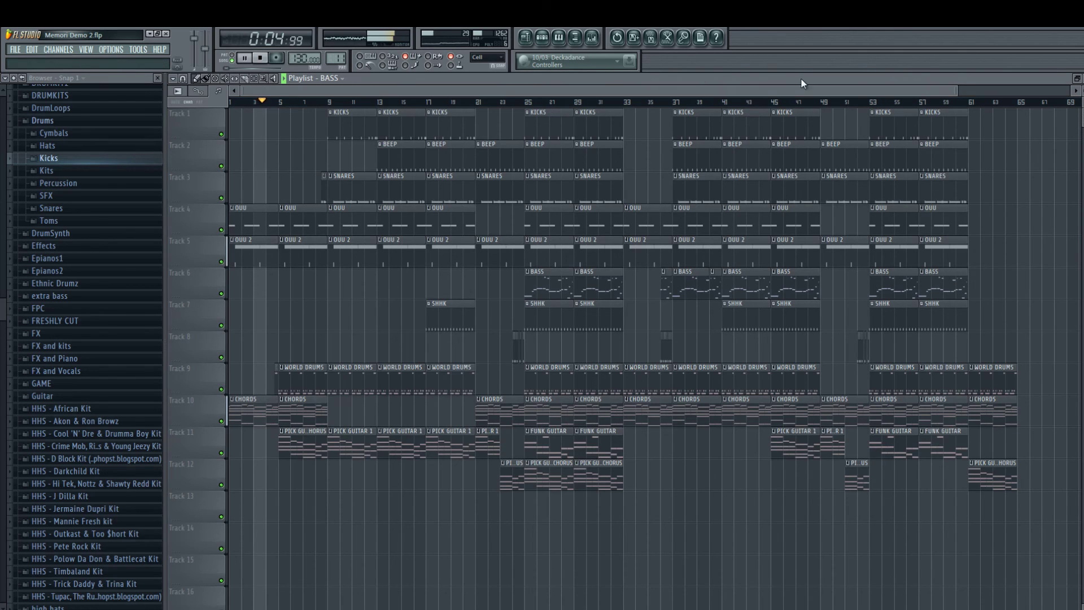
left_click_drag(955, 91, 913, 94)
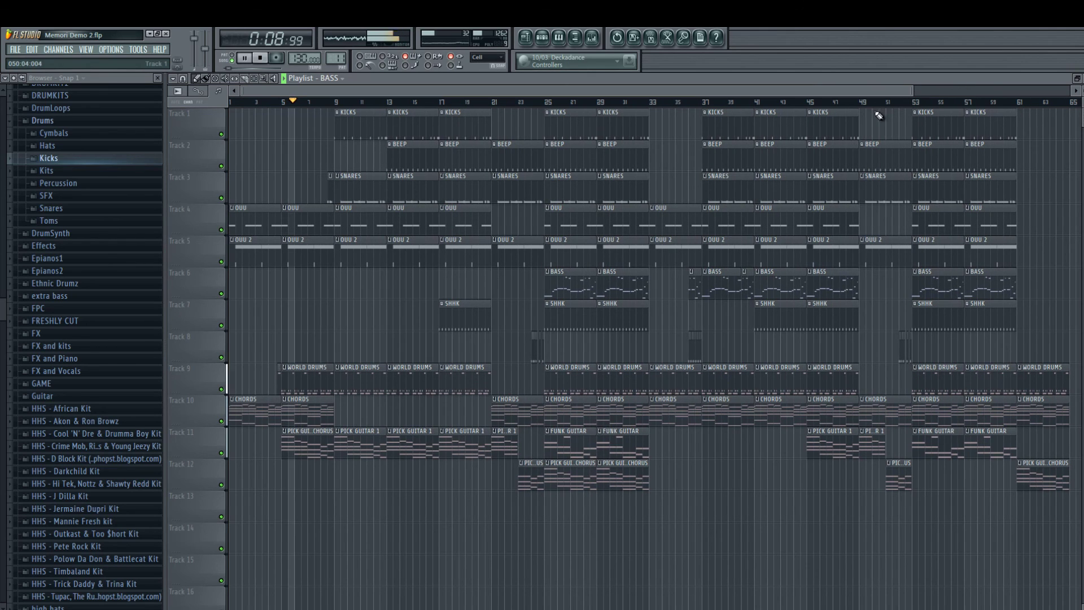